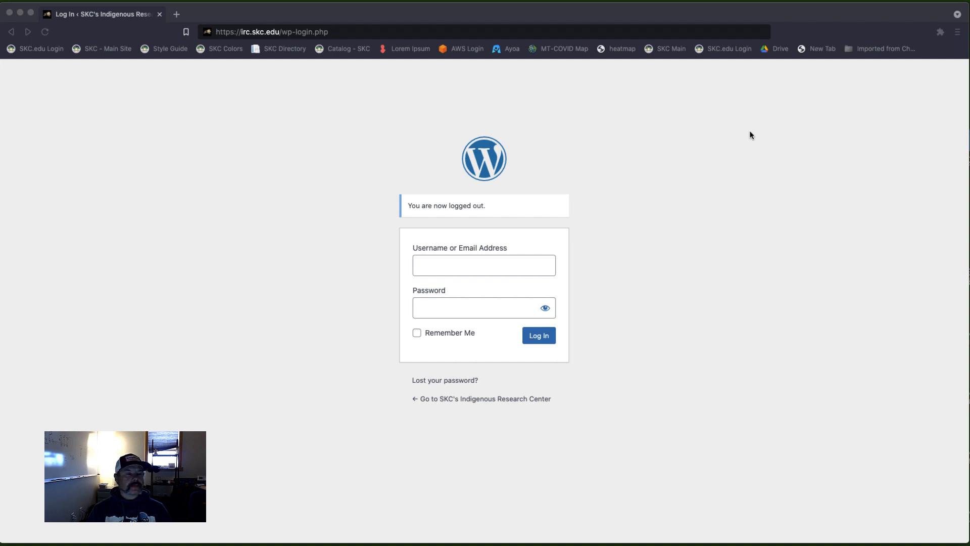
Step: Log in to the Indigenous Research Center site by filling the username and password from the saved IRC Website login
left_click(336, 32)
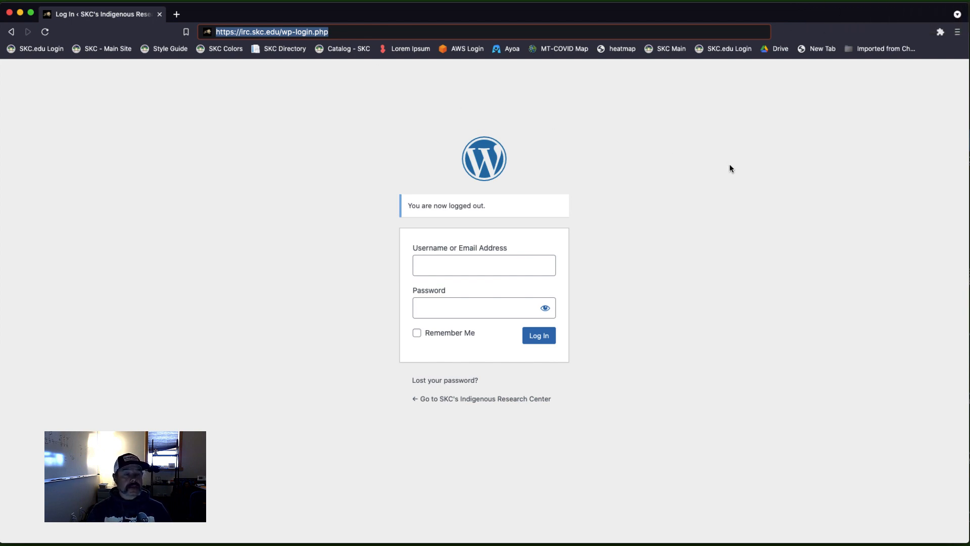
left_click(660, 234)
left_click(502, 271)
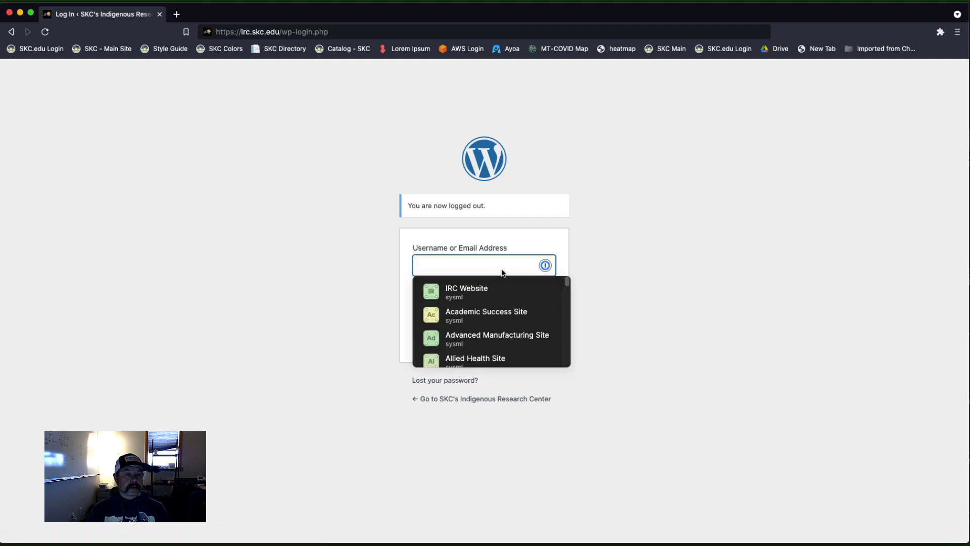
left_click(480, 292)
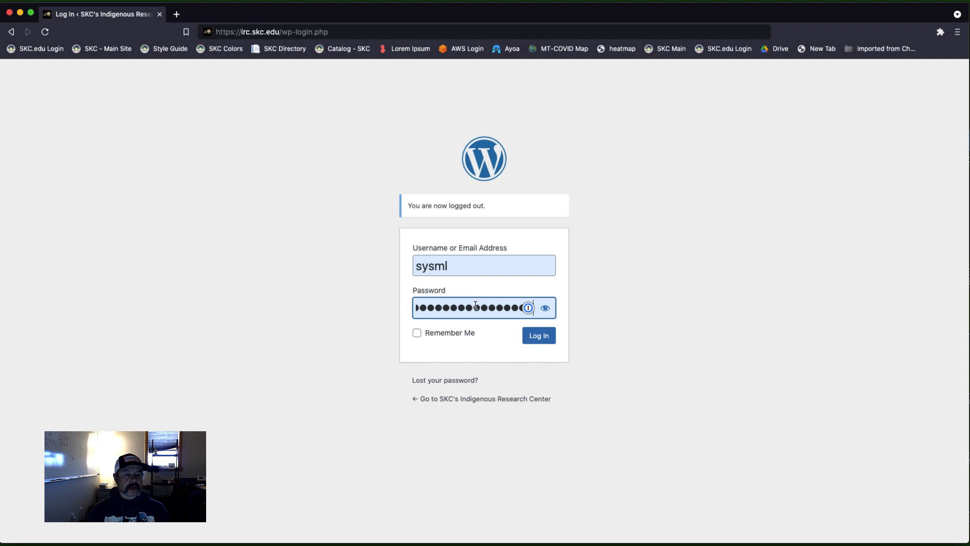
left_click(537, 338)
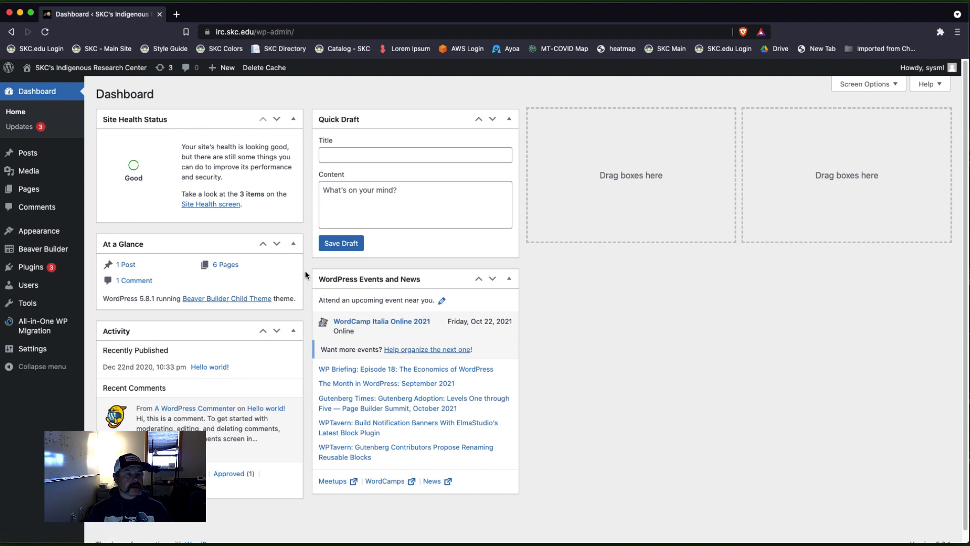
Step: Visit the public SKC's Indigenous Research Center site from the dashboard and look over its home page
mouse_move(92, 72)
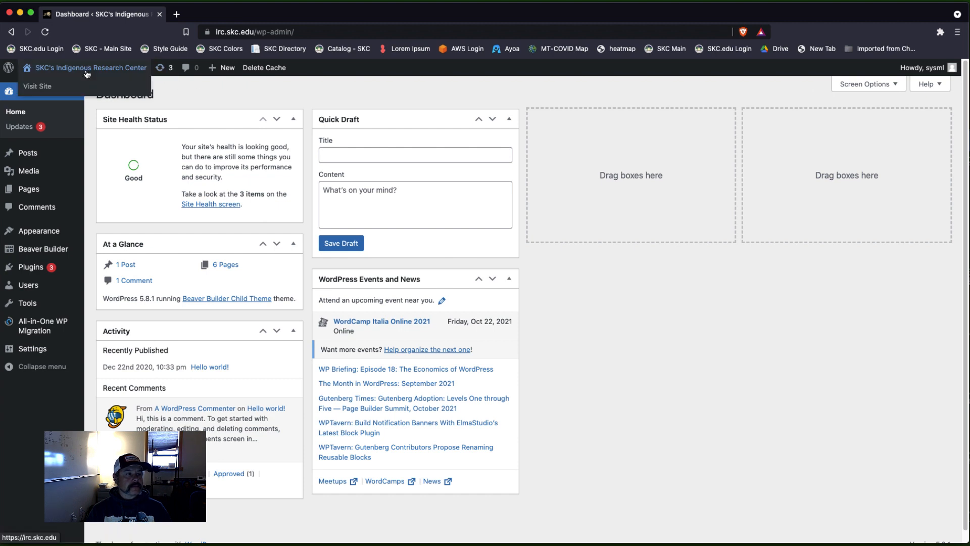
left_click(58, 71)
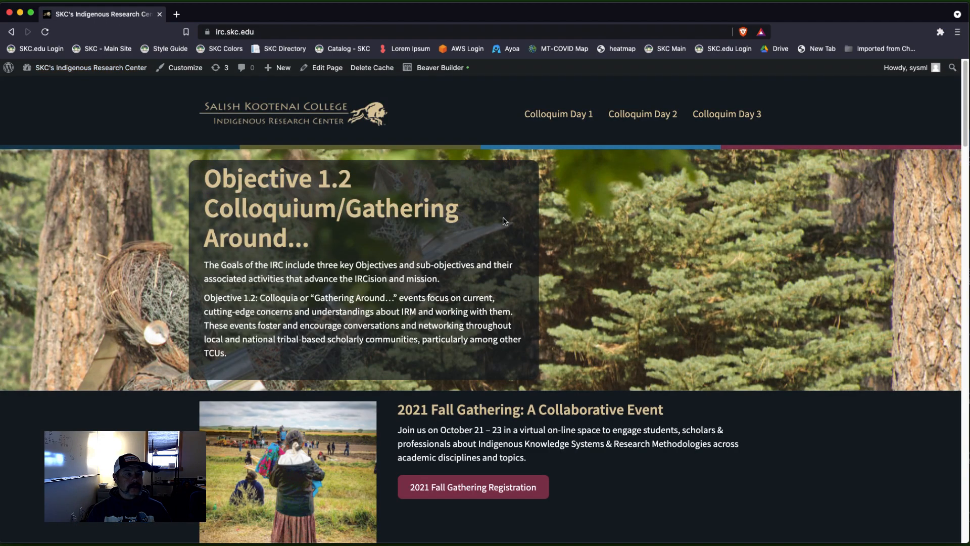
scroll(492, 235, "down", 15)
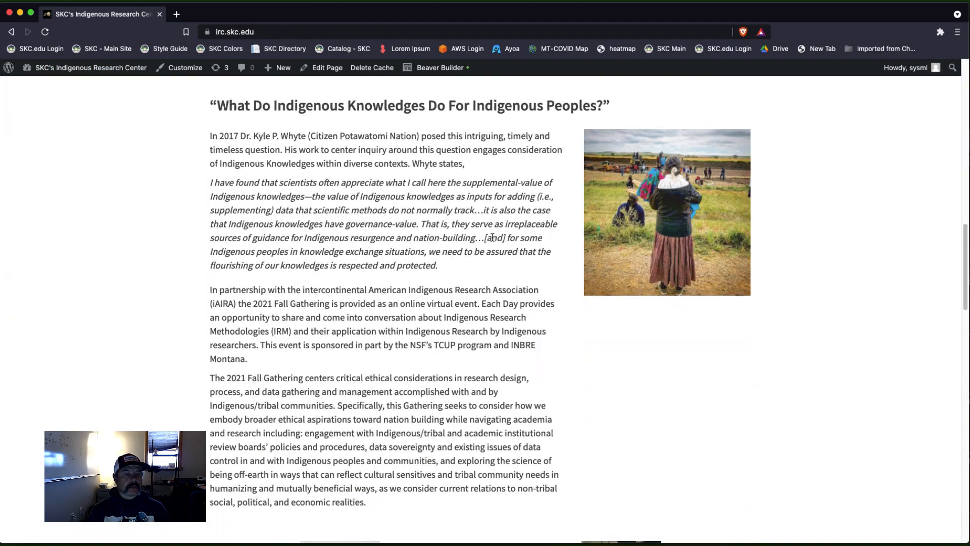
scroll(492, 239, "down", 10)
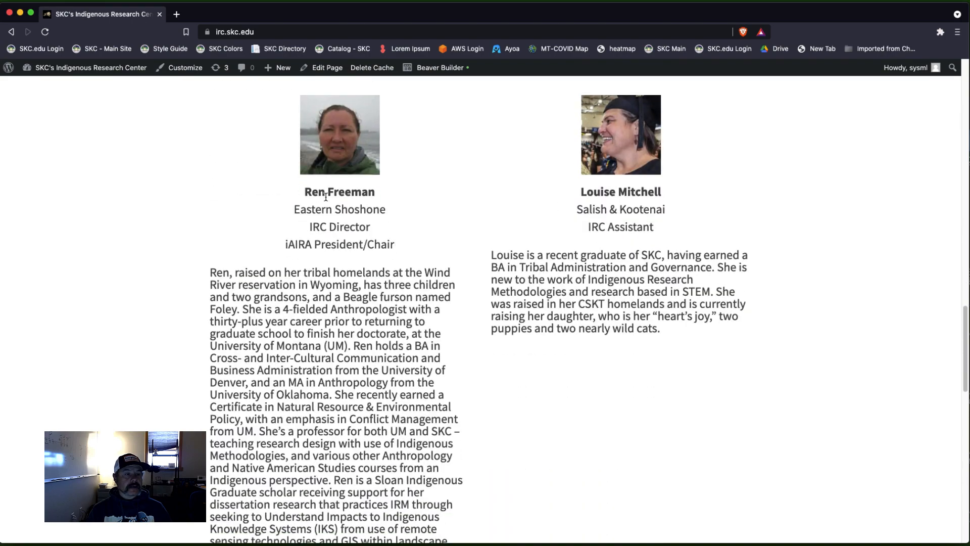
left_click_drag(383, 284, 391, 297)
scroll(546, 273, "up", 20)
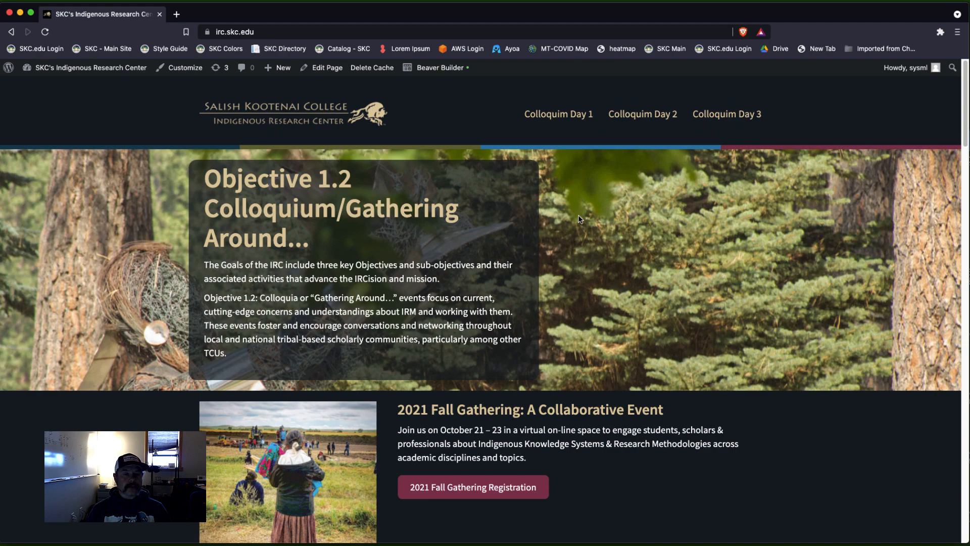
Step: Go to the Colloquim Day 3 page, look through its sessions and guest bios, and open it for editing in Beaver Builder
left_click(720, 119)
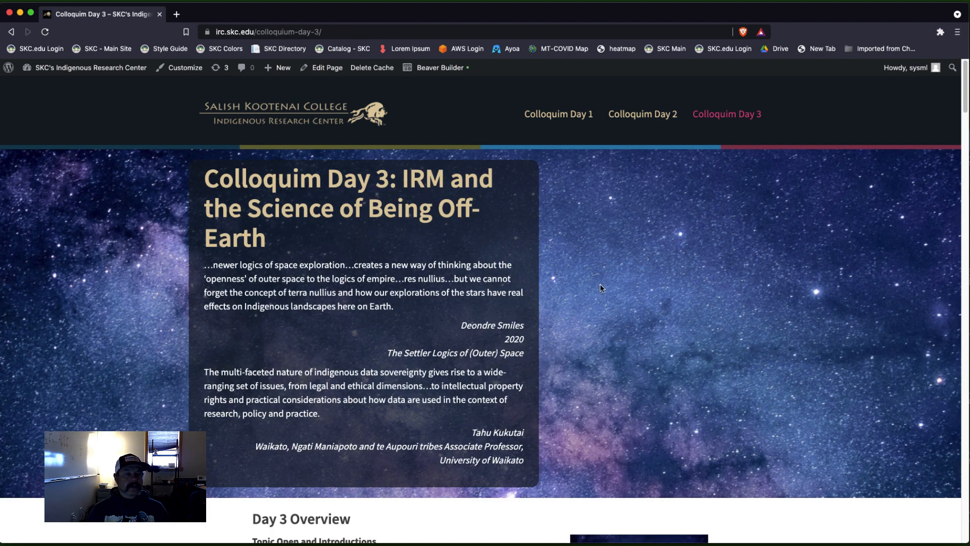
scroll(600, 288, "down", 15)
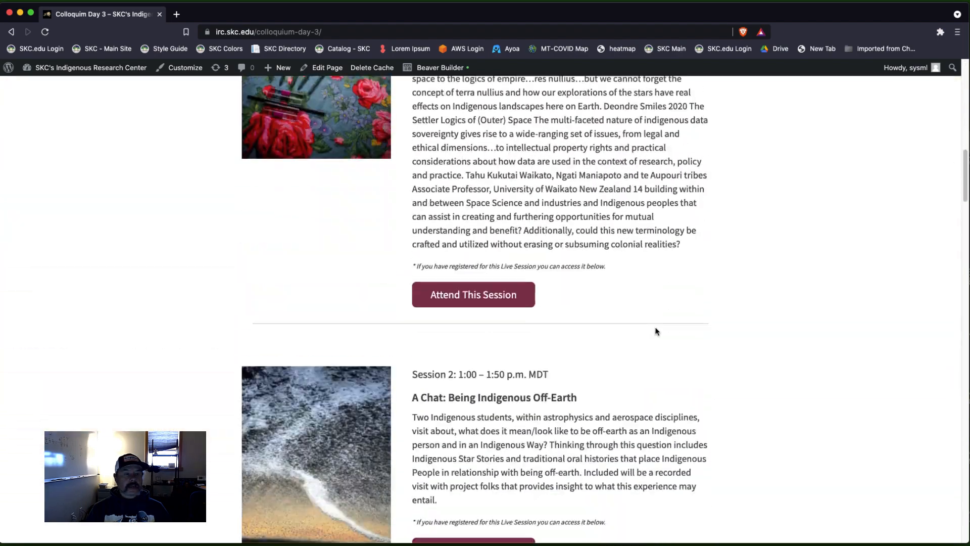
scroll(658, 329, "down", 20)
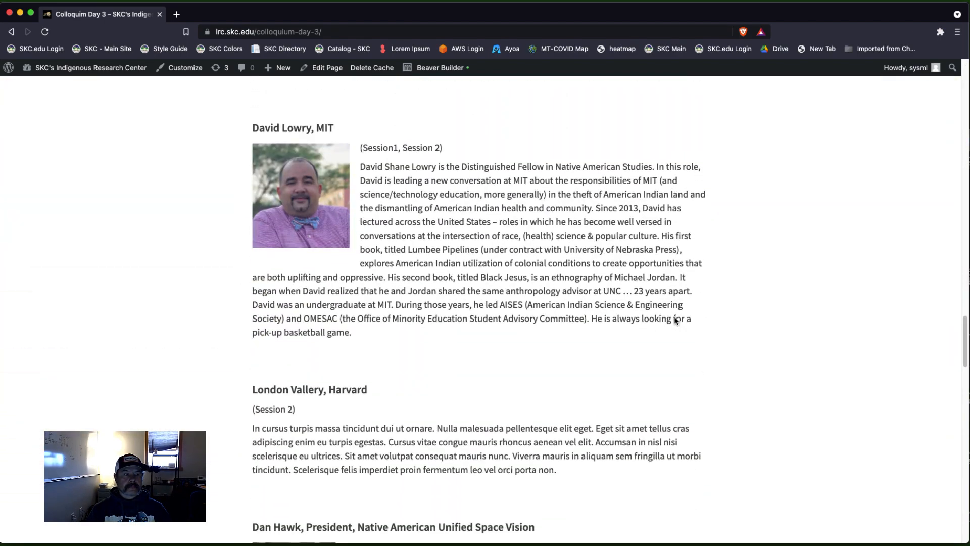
scroll(675, 320, "up", 12)
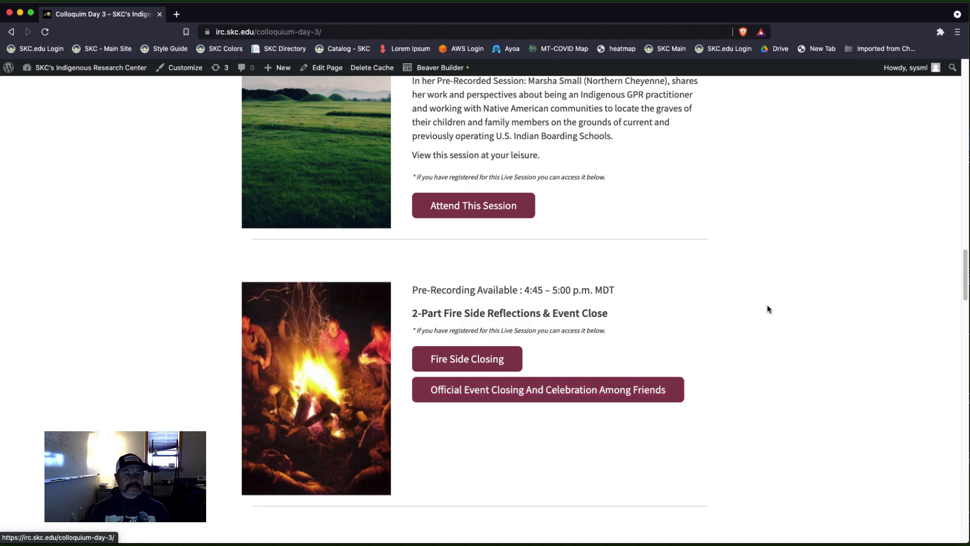
scroll(755, 293, "up", 5)
scroll(755, 293, "up", 20)
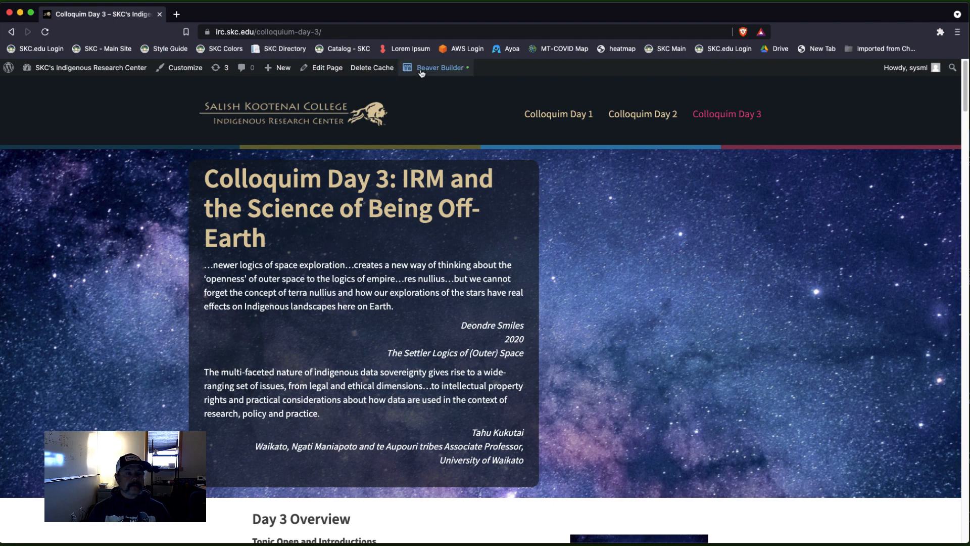
mouse_move(428, 72)
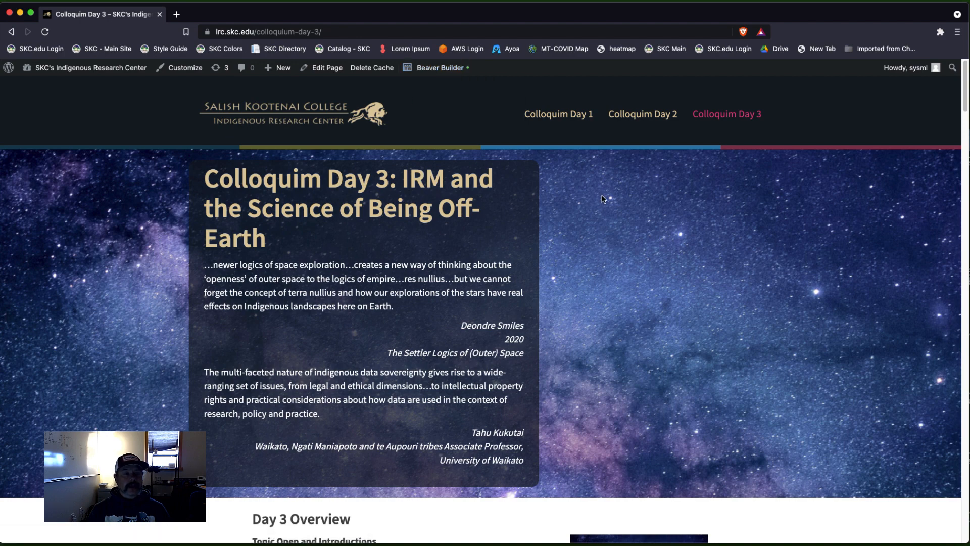
left_click(430, 69)
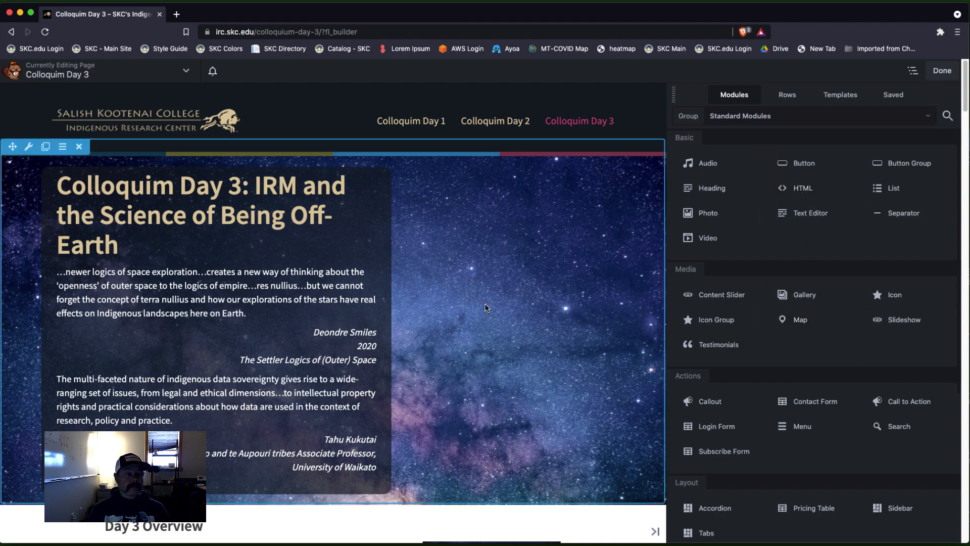
Step: Change the text of the "Official Event Closing And Celebration Among Friends" button to "This is the new text for this button"
scroll(440, 281, "down", 4)
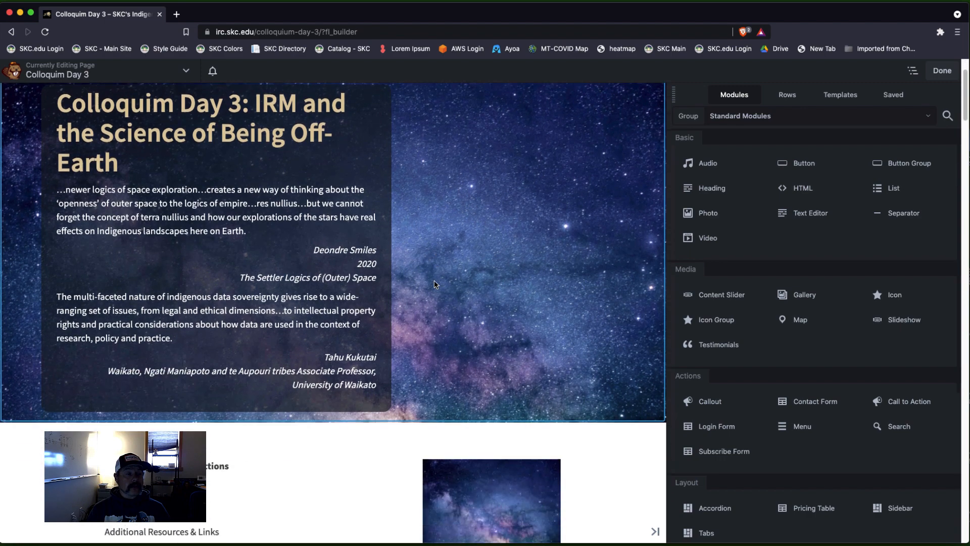
scroll(438, 266, "down", 5)
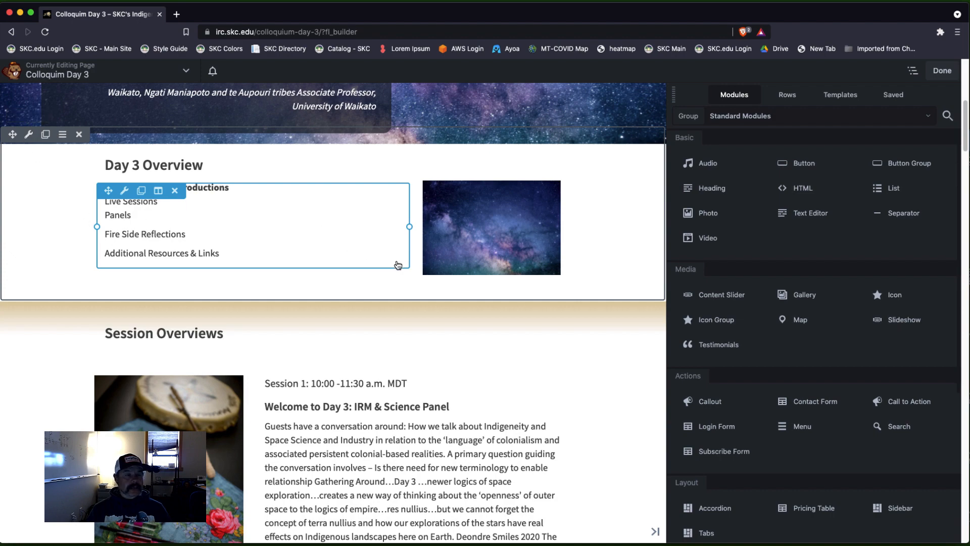
scroll(398, 265, "down", 10)
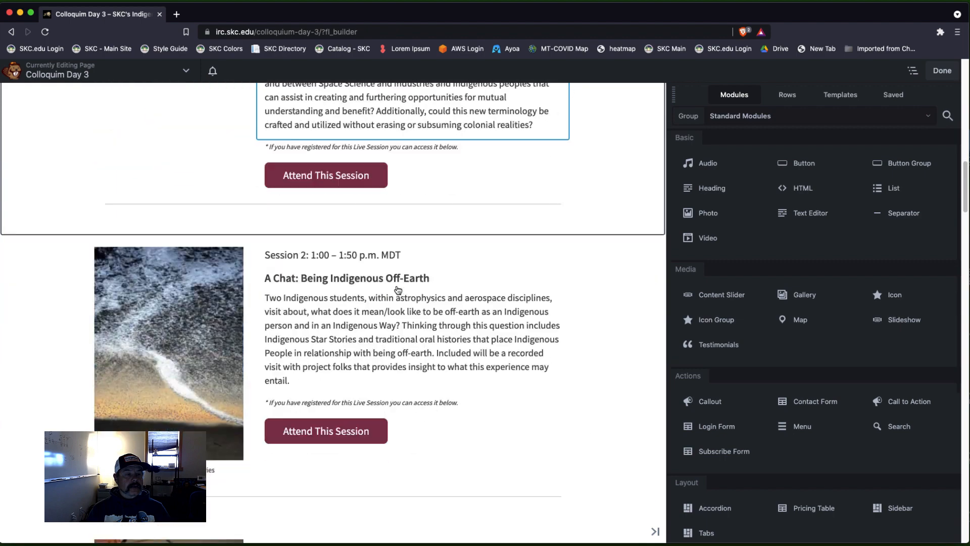
scroll(398, 290, "down", 15)
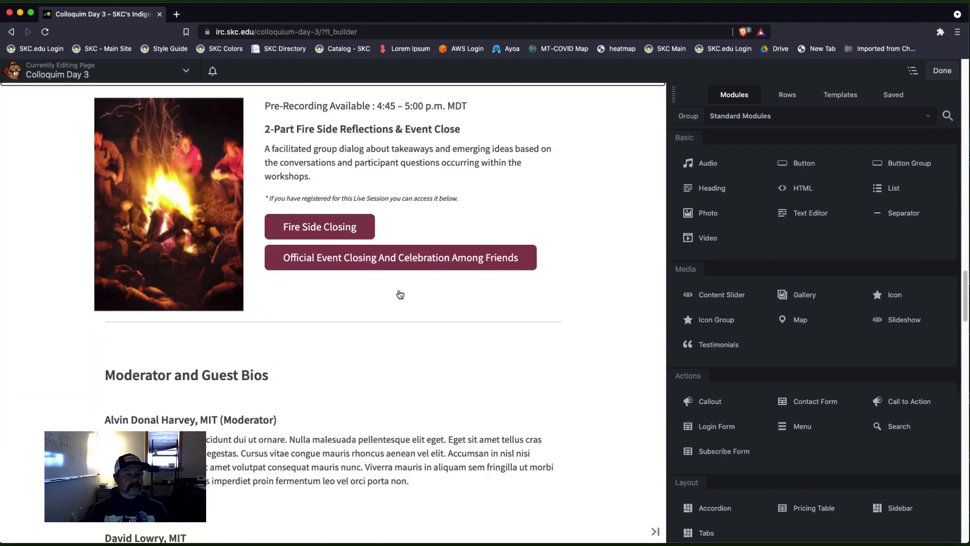
mouse_move(408, 266)
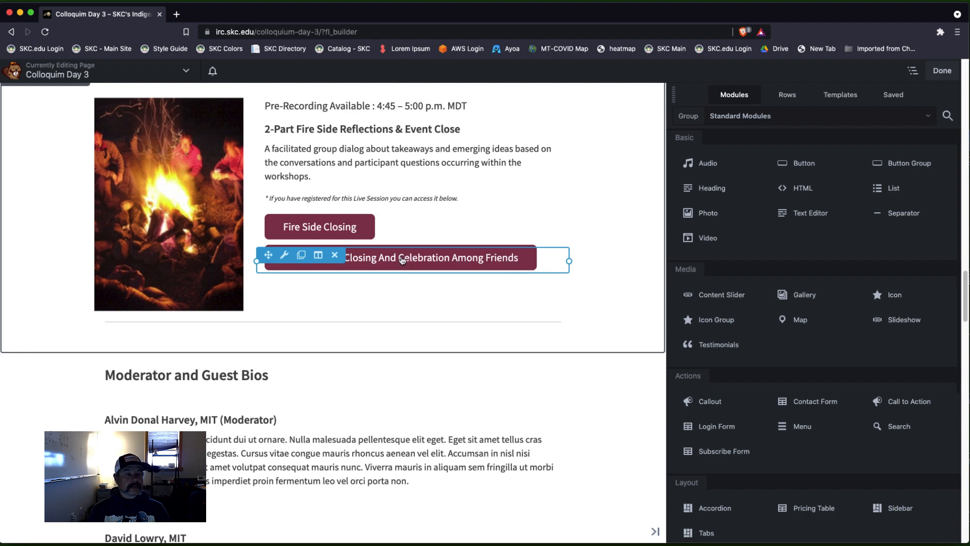
left_click(402, 260)
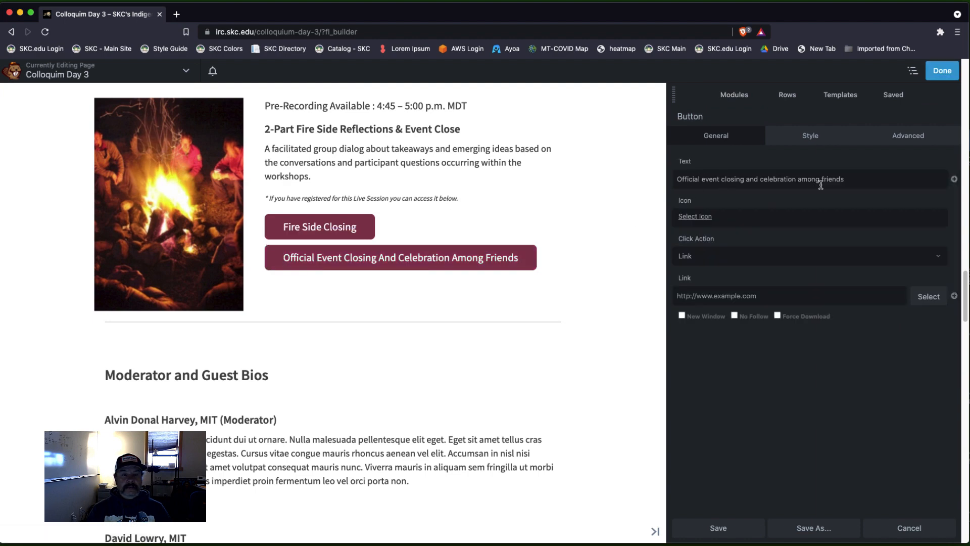
left_click(866, 179)
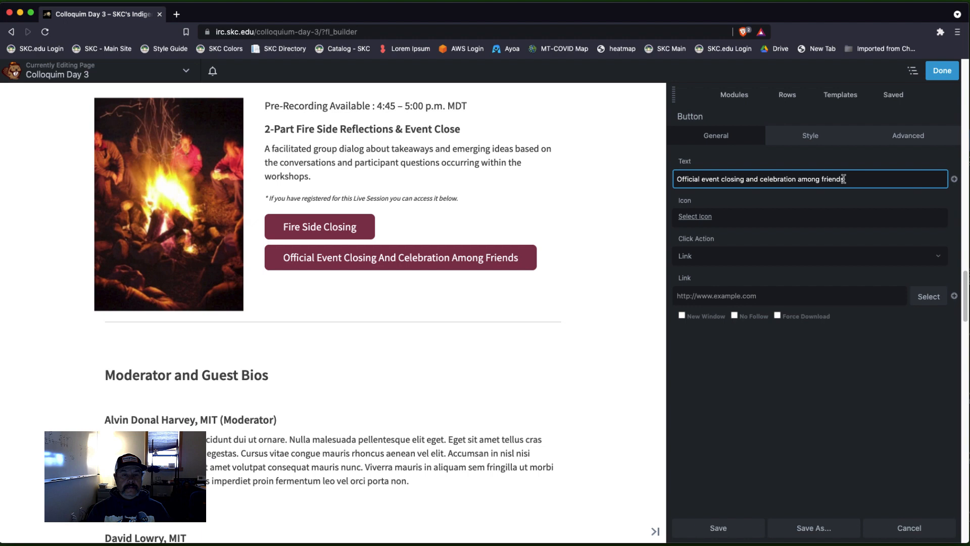
key("super+a")
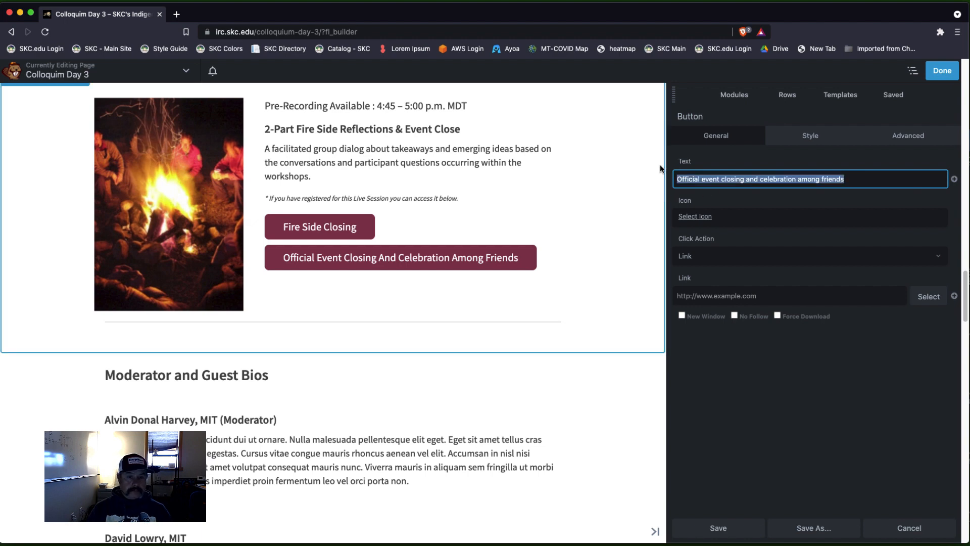
type("This ")
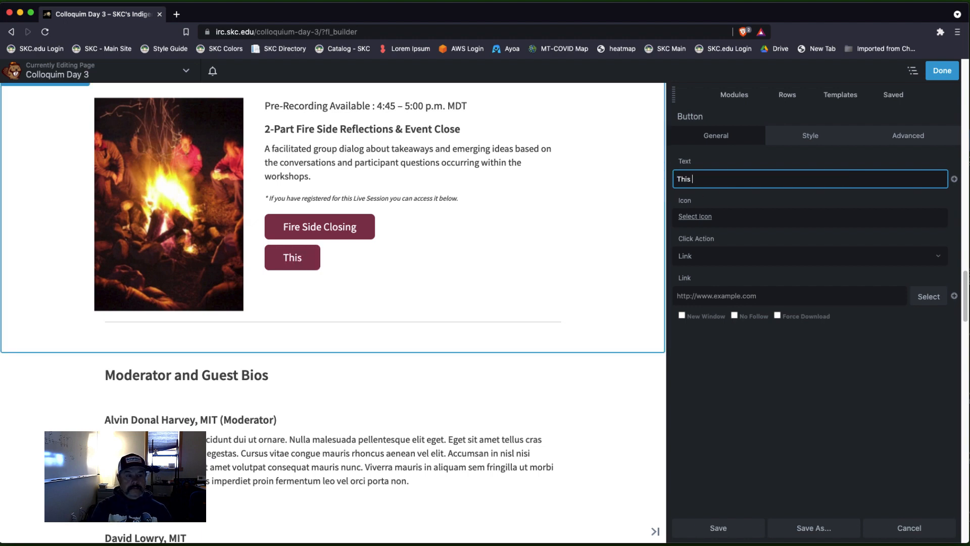
type("is the new")
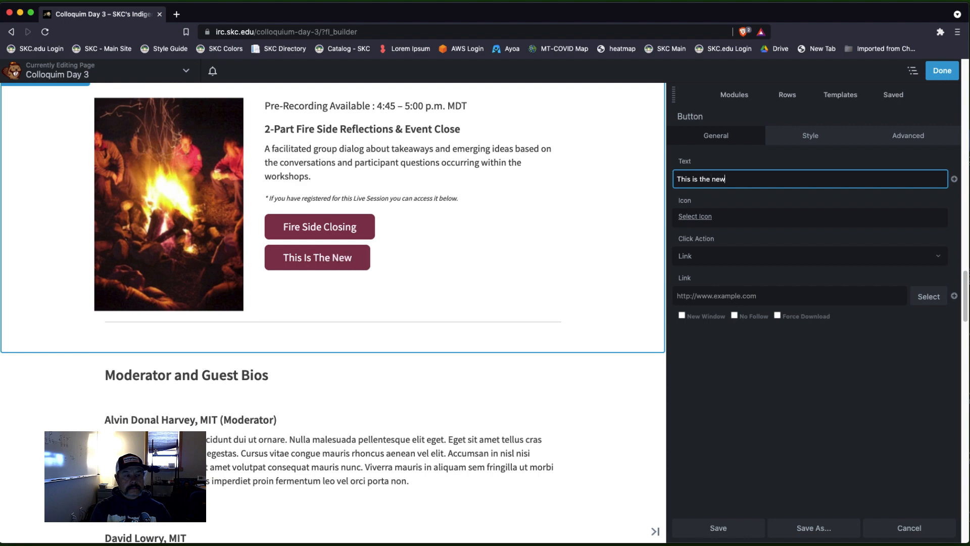
type(" text")
type("for this button")
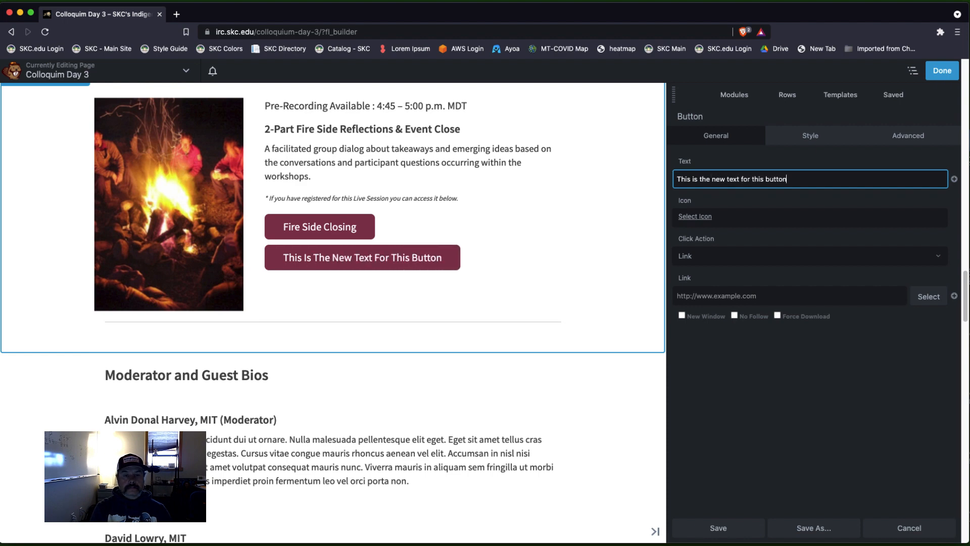
left_click(803, 353)
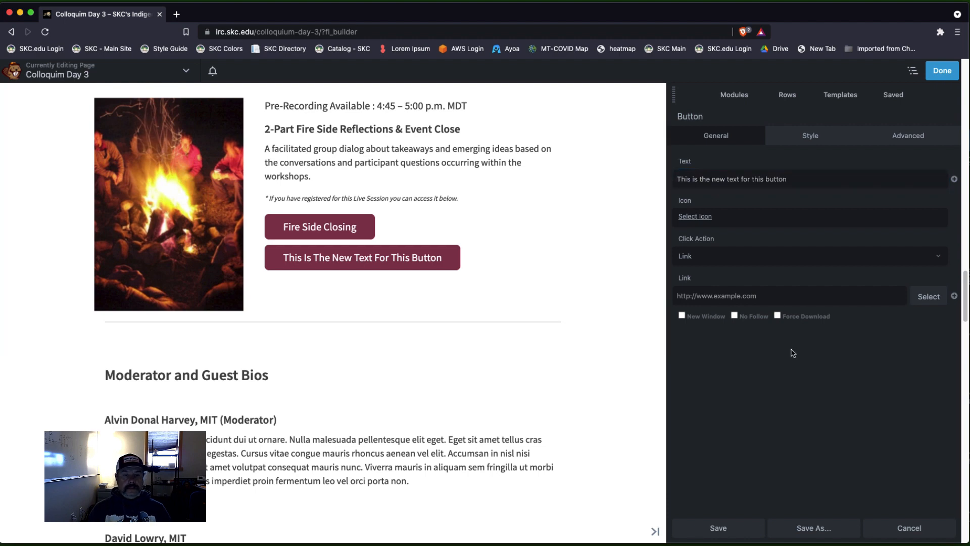
left_click(760, 299)
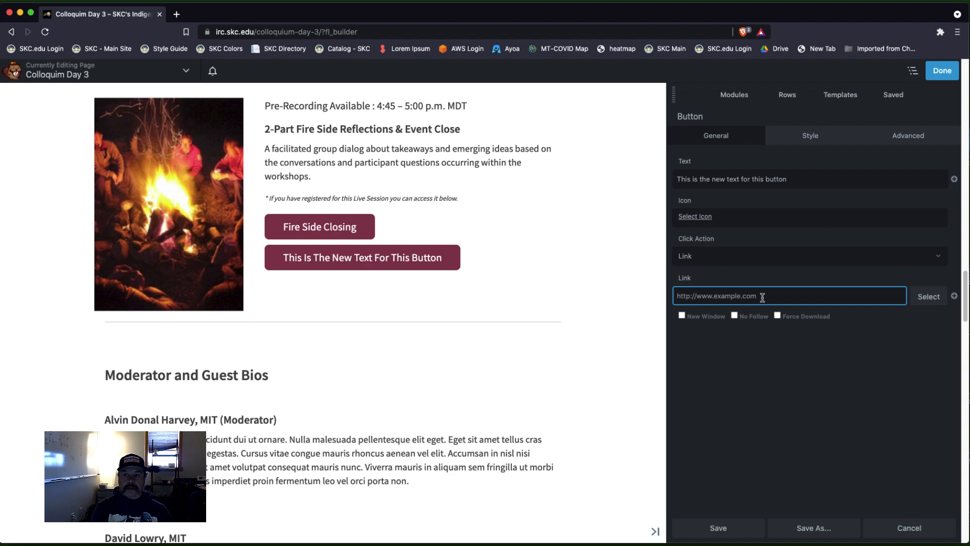
type("h")
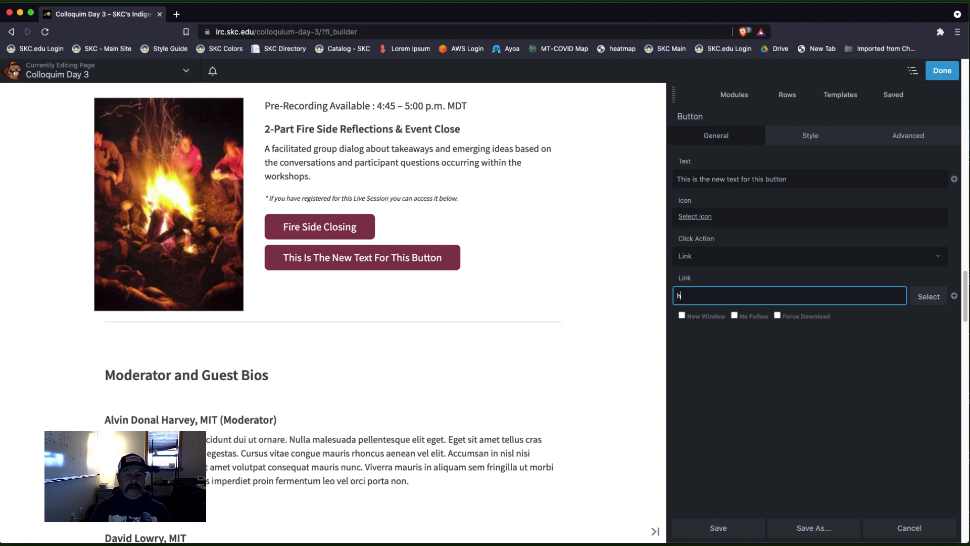
type("ttps://www.sk")
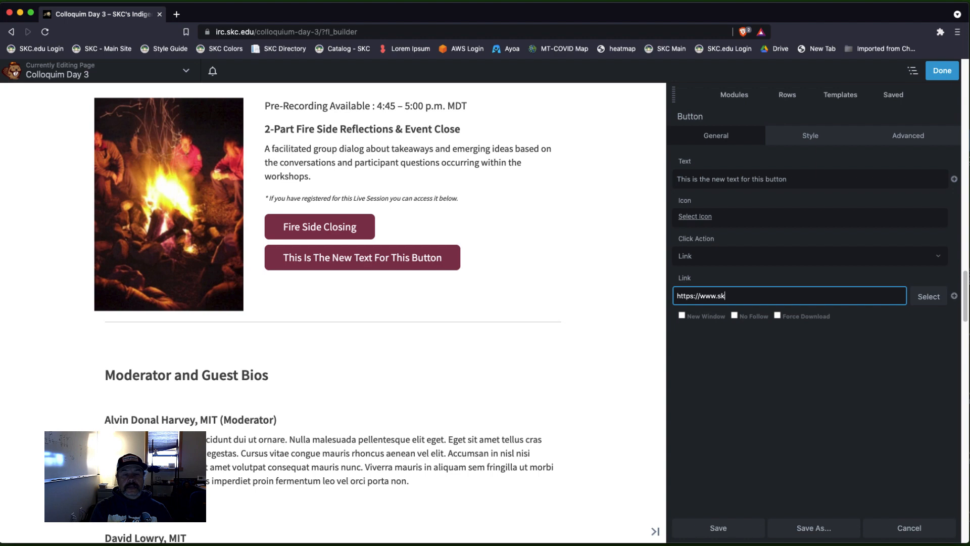
type("c.edu")
left_click(727, 366)
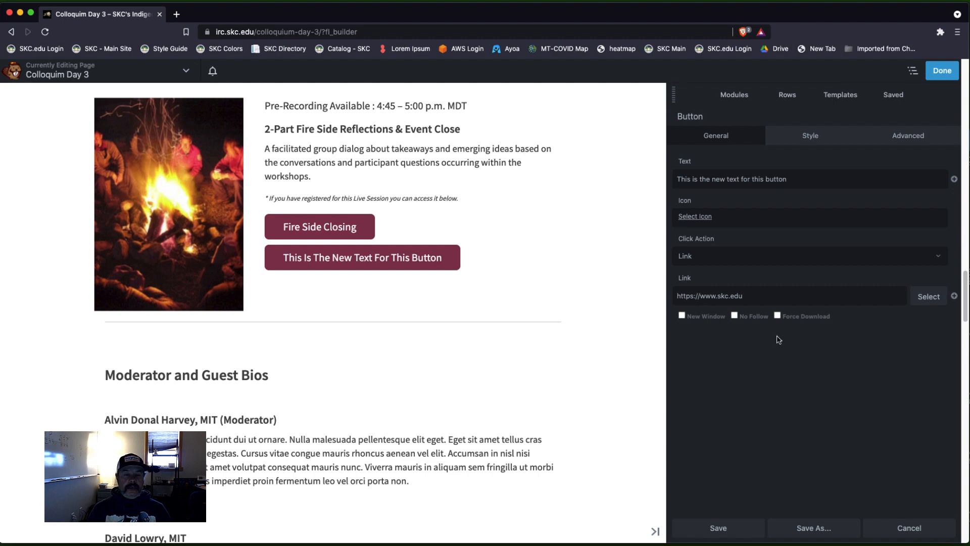
left_click(682, 315)
left_click(682, 316)
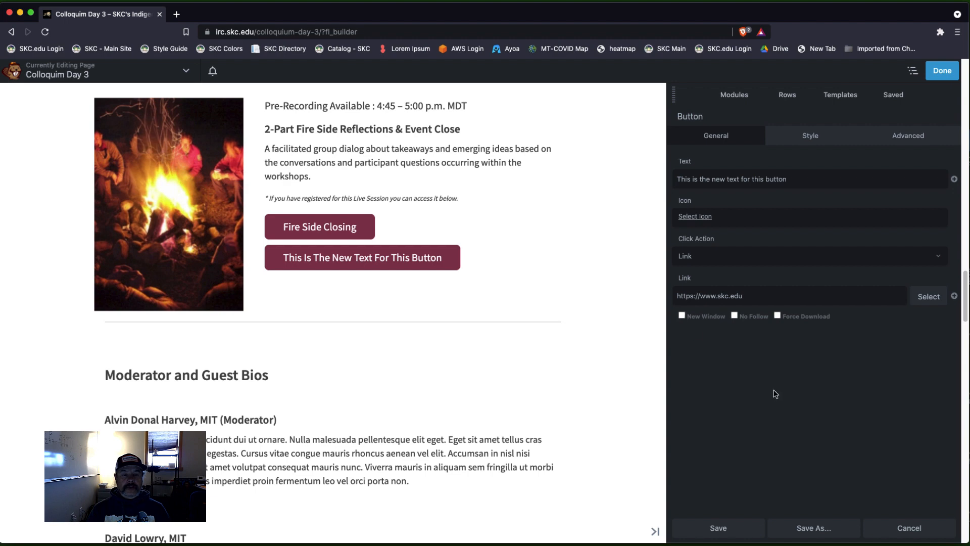
Step: Save the edited button's settings, finish editing, and publish the changes to the Colloquim Day 3 page
left_click(718, 528)
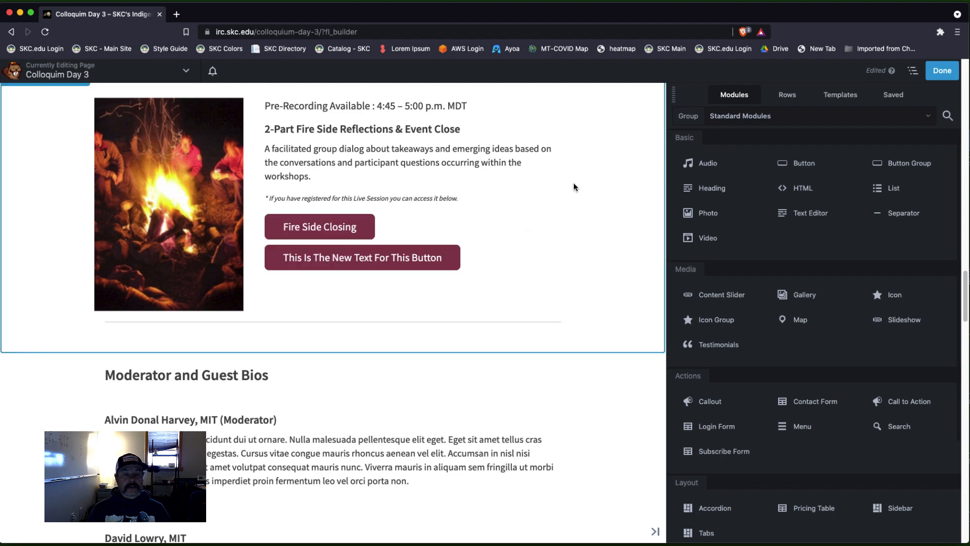
left_click(942, 71)
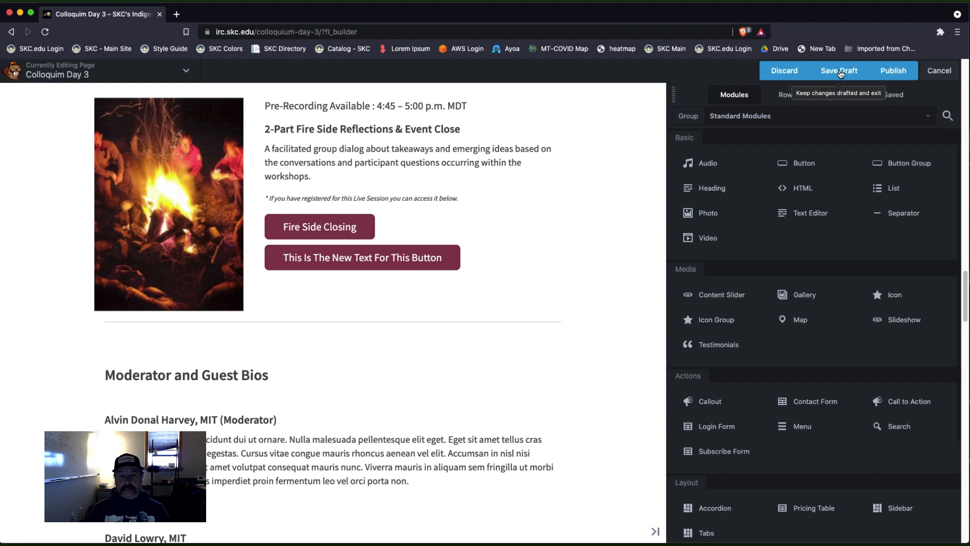
left_click(899, 73)
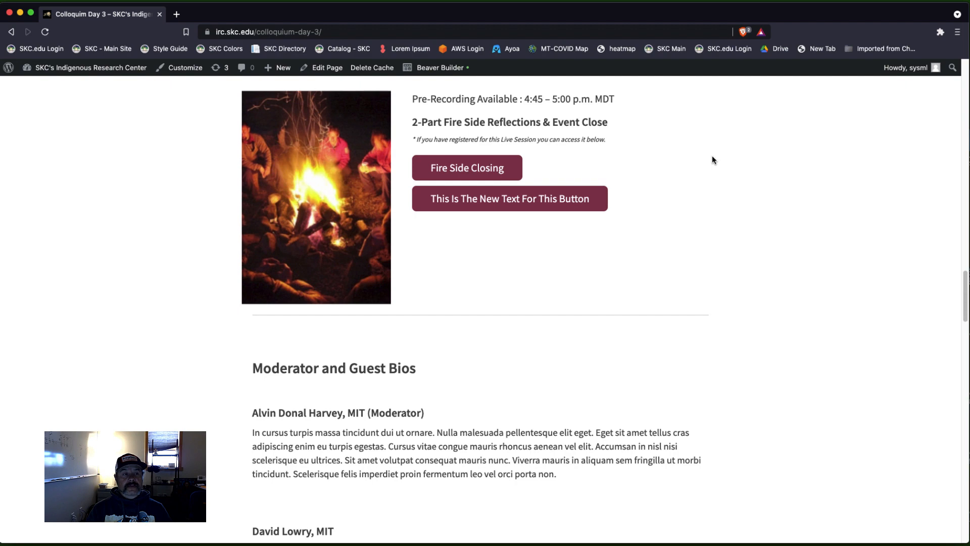
Step: Test the edited fire side button's link on the published page, return to Colloquim Day 3, and recheck the button there
scroll(555, 272, "up", 2)
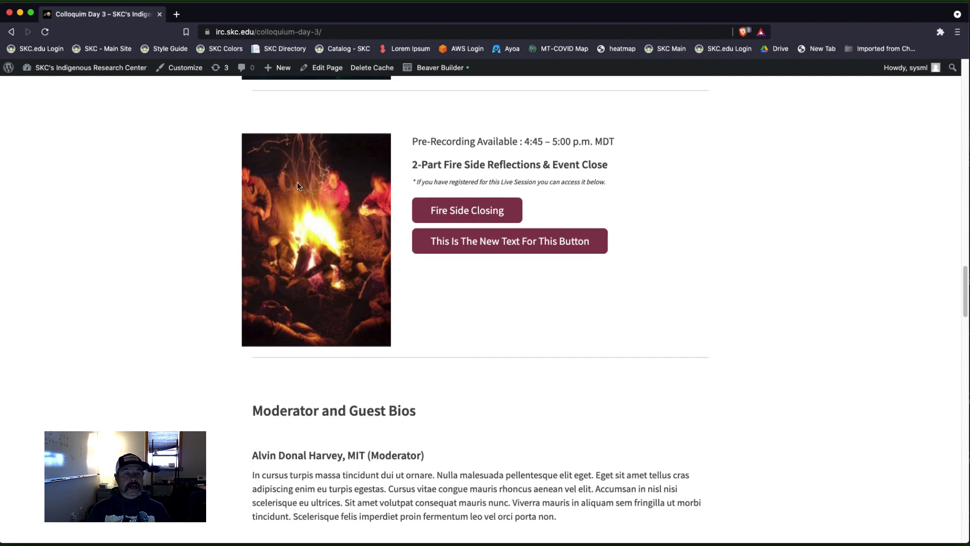
scroll(484, 162, "up", 8)
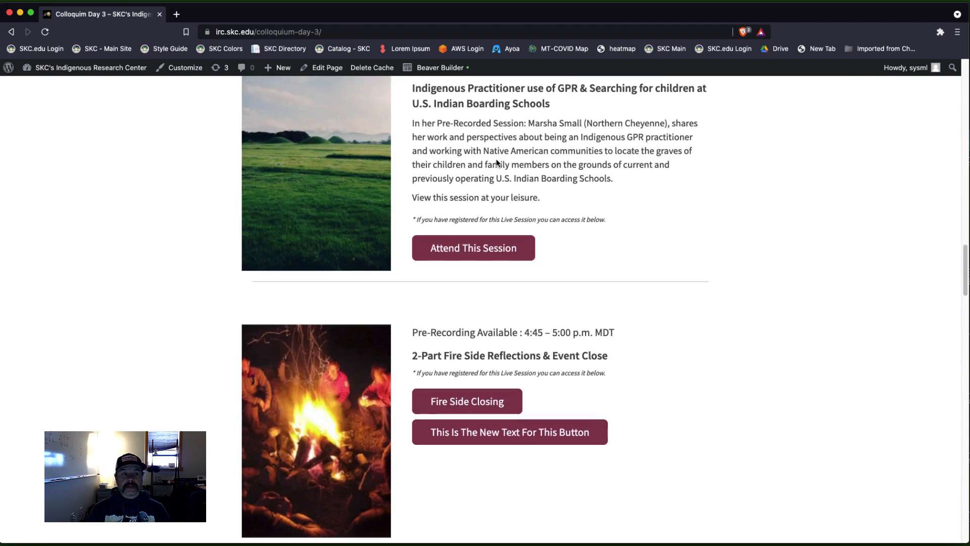
scroll(492, 151, "down", 9)
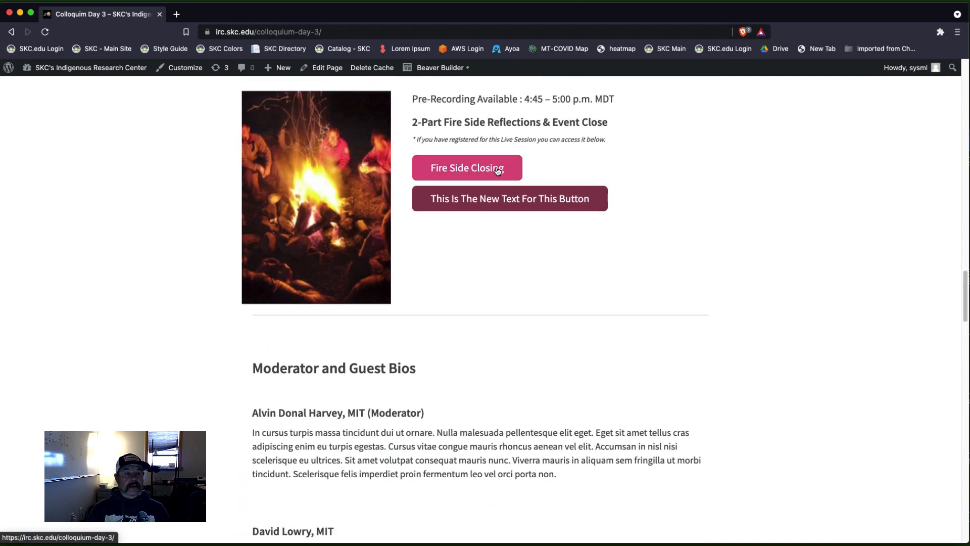
left_click(507, 202)
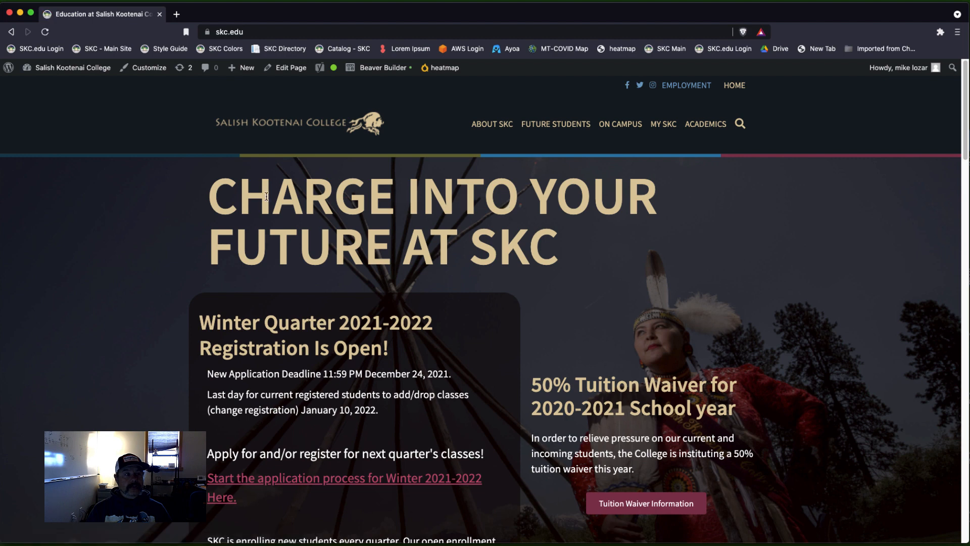
left_click(11, 32)
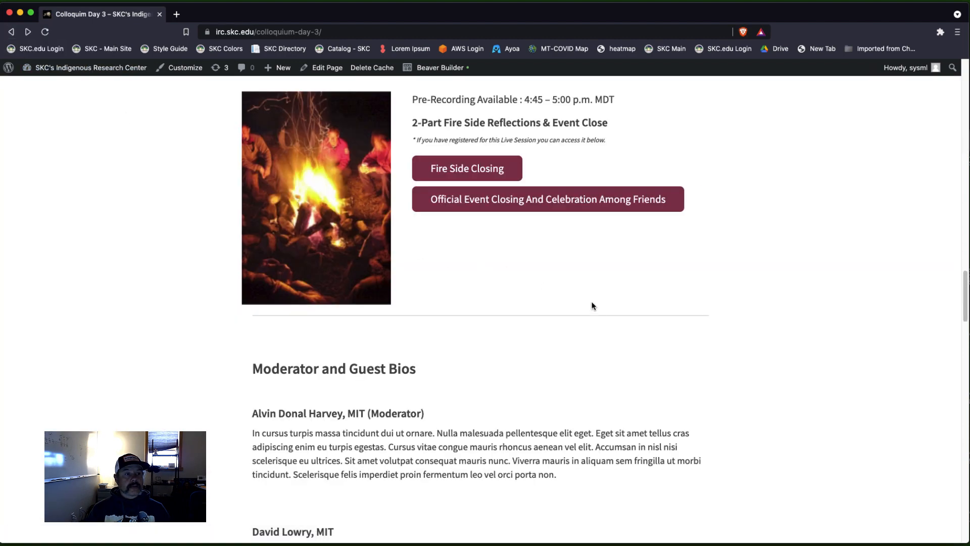
scroll(596, 307, "up", 3)
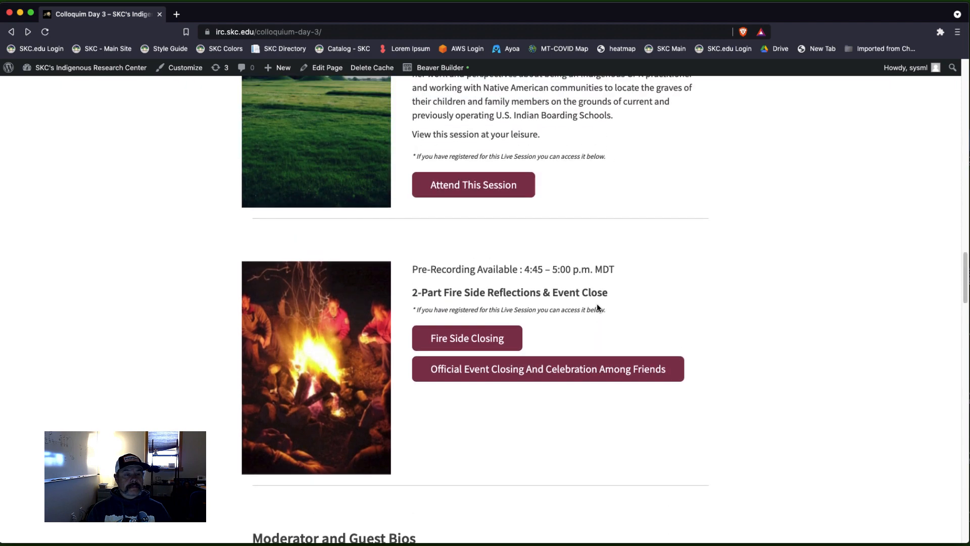
scroll(597, 308, "down", 2)
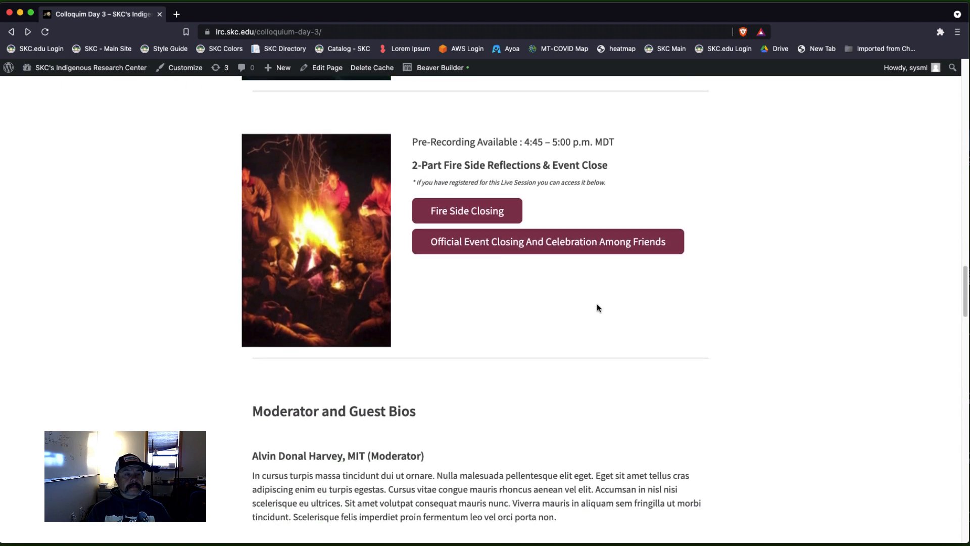
left_click(574, 250)
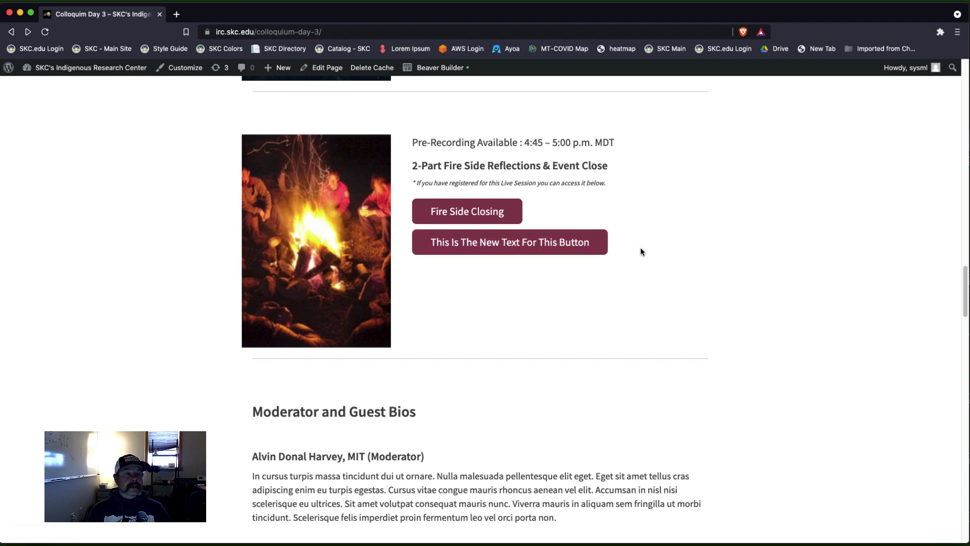
Step: Reopen the page in Beaver Builder and set the second fire side button's text to "Official event closing and celebration among friends"
left_click(428, 69)
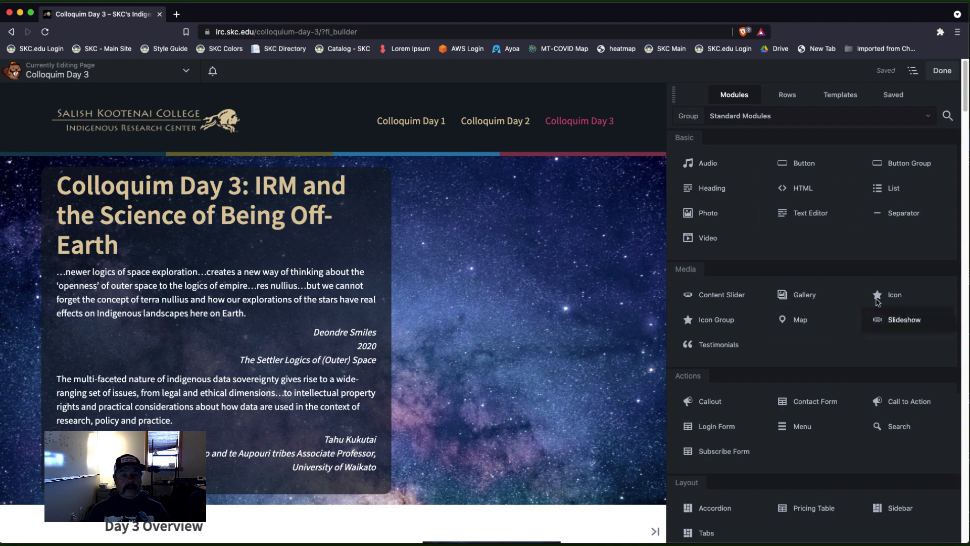
scroll(440, 317, "down", 10)
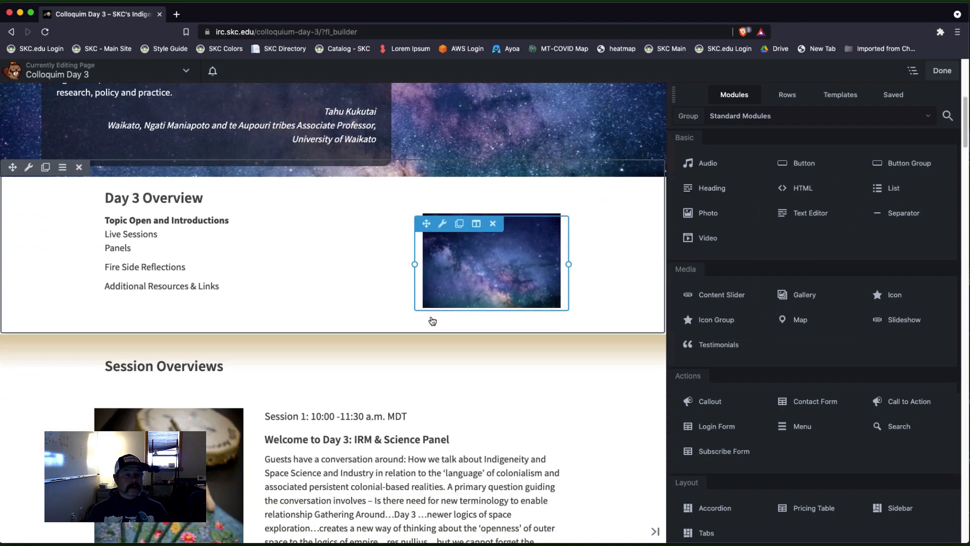
scroll(432, 323, "down", 15)
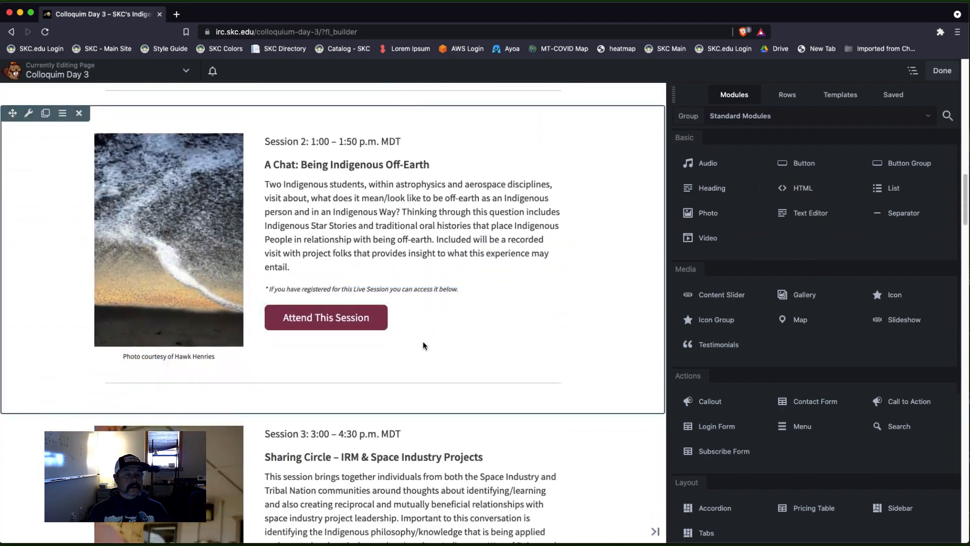
scroll(423, 345, "down", 11)
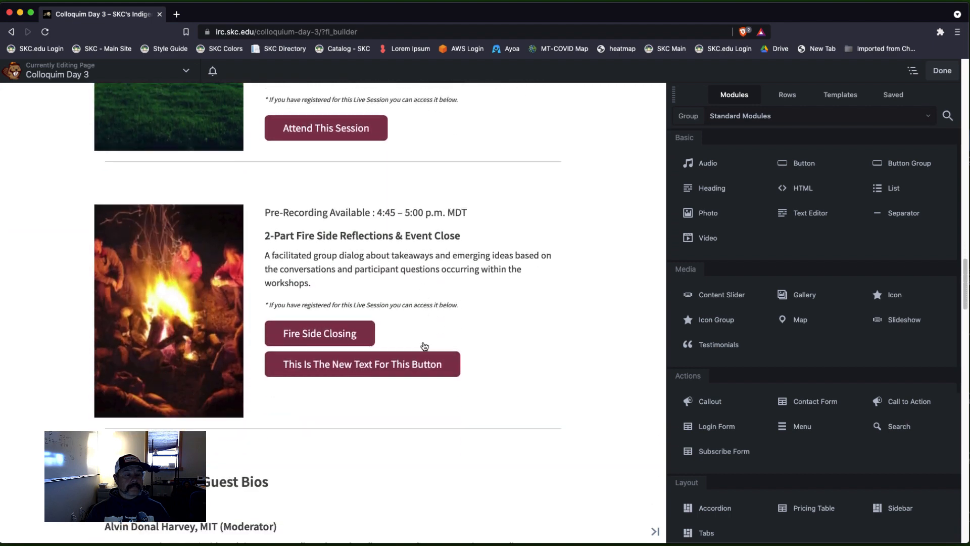
left_click(481, 344)
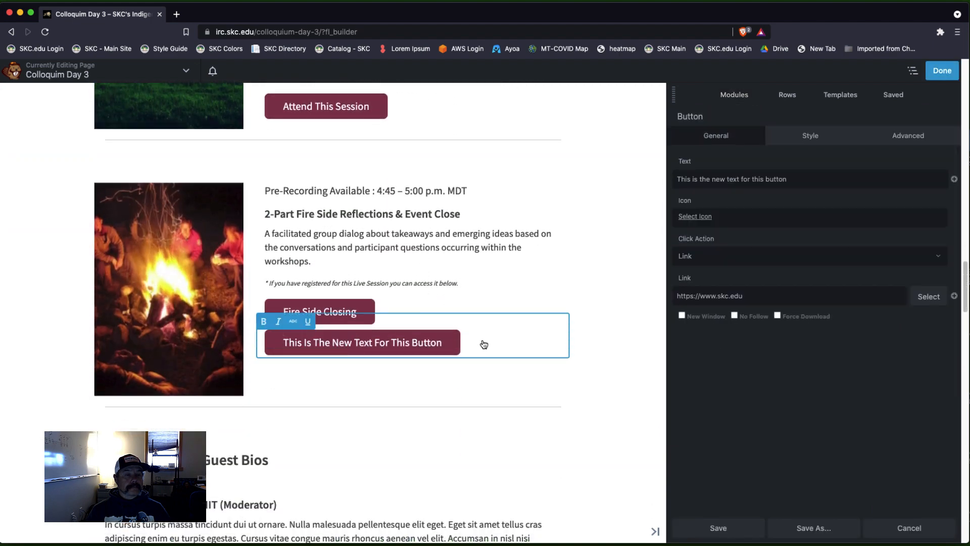
left_click_drag(795, 177, 678, 172)
type("Official event closing and celebration among friends")
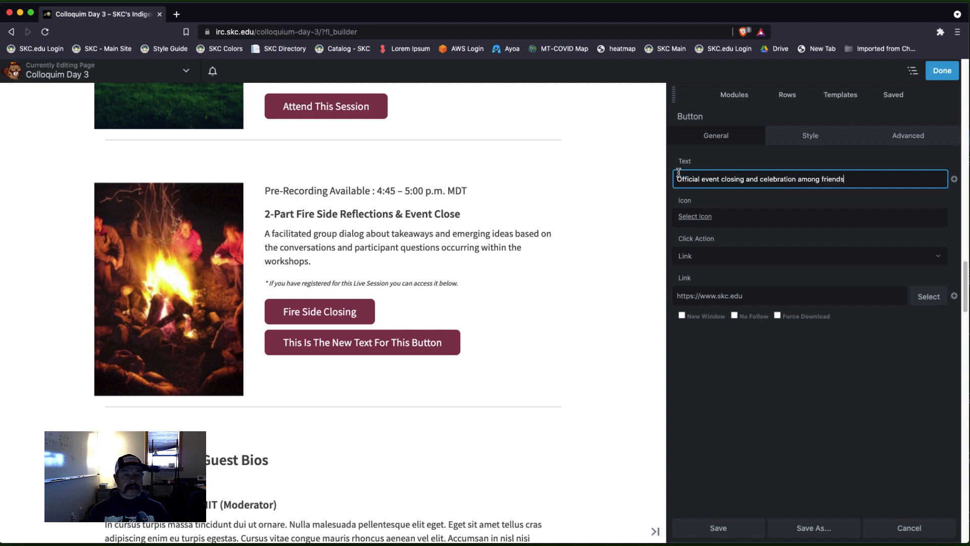
key("Tab")
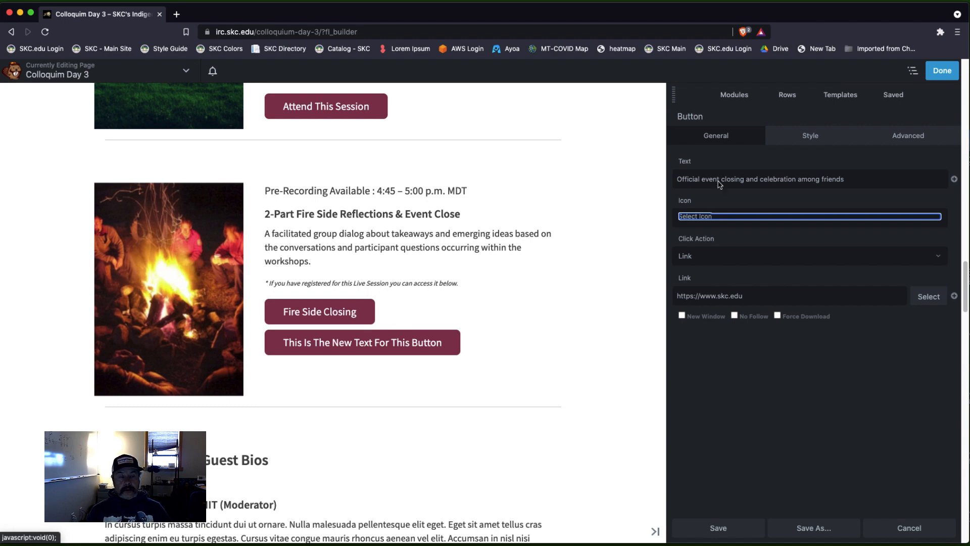
Step: Clear the link of the second fire side button and save its settings
mouse_move(405, 341)
triple_click(745, 296)
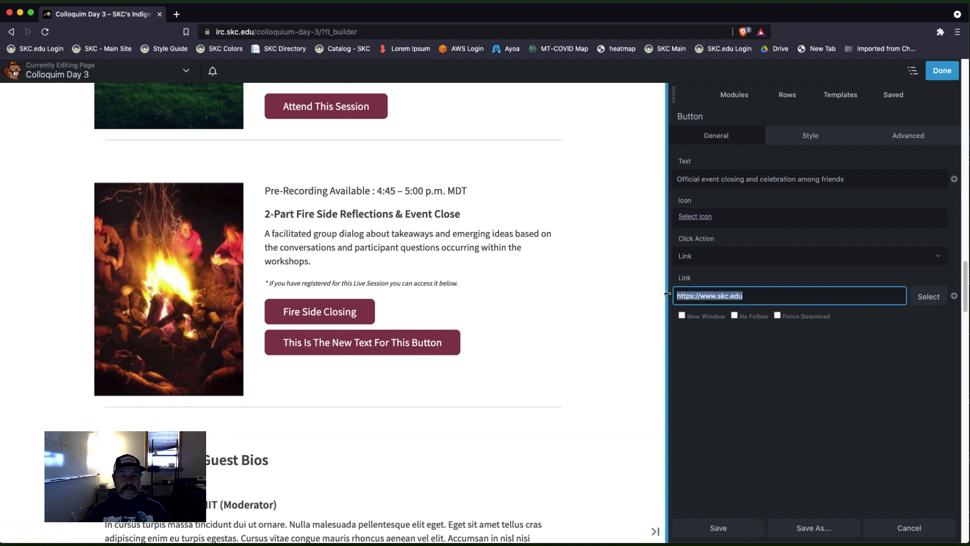
key("BackSpace")
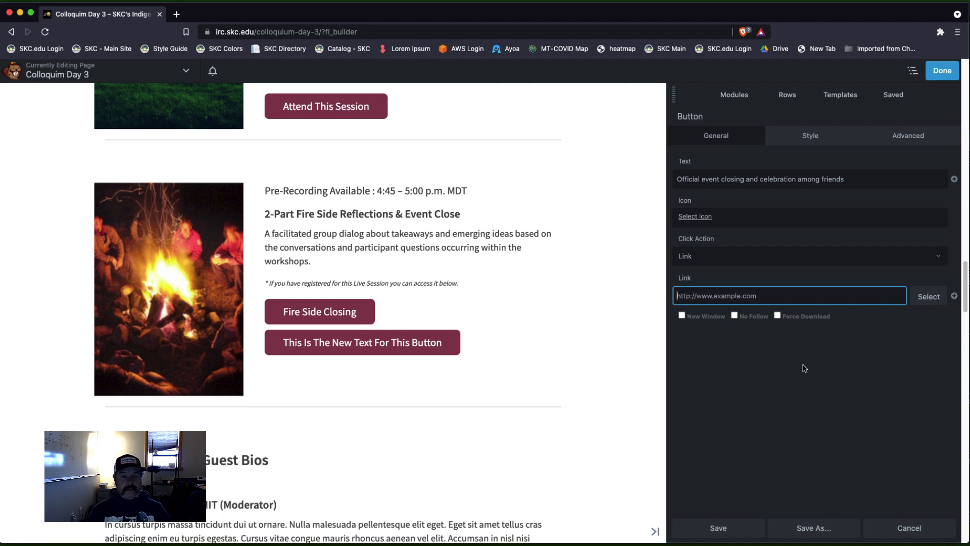
left_click(737, 528)
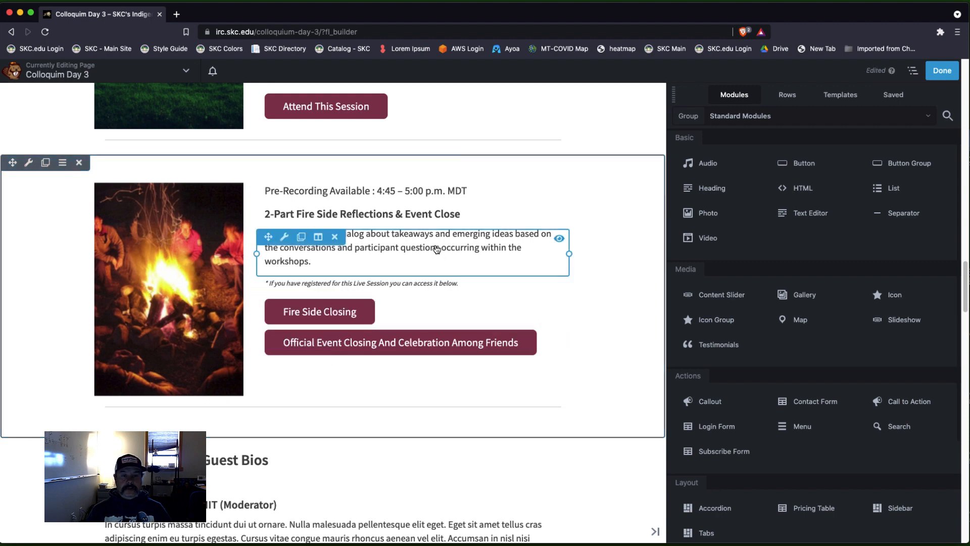
Step: Check the fire side description's advanced visibility settings and add the line "Put my link HERE!" as a new paragraph below its text
left_click(436, 248)
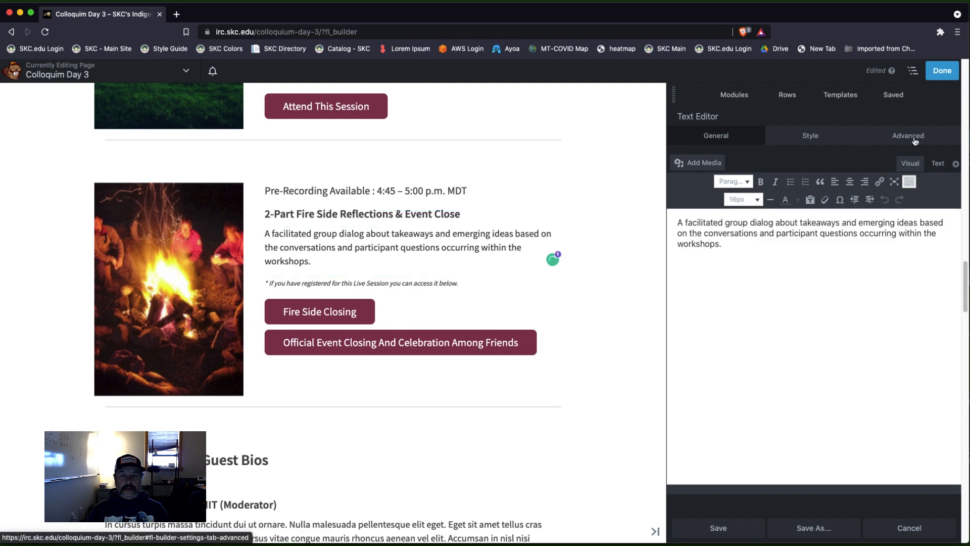
left_click(916, 141)
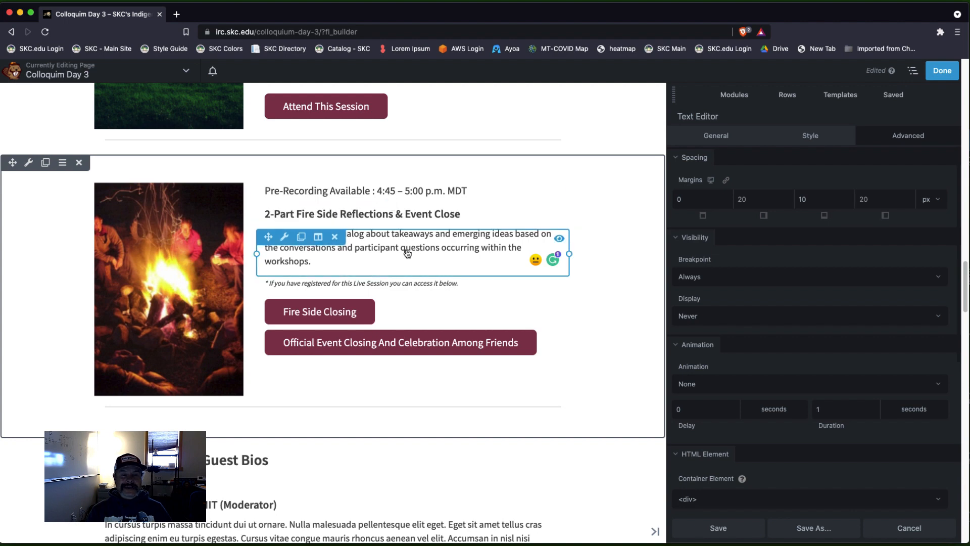
left_click(712, 137)
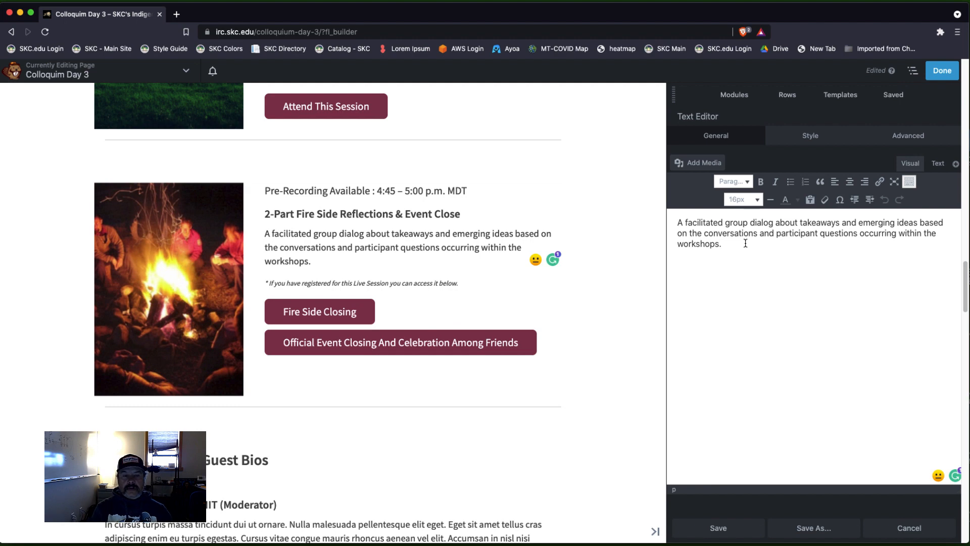
key("Return")
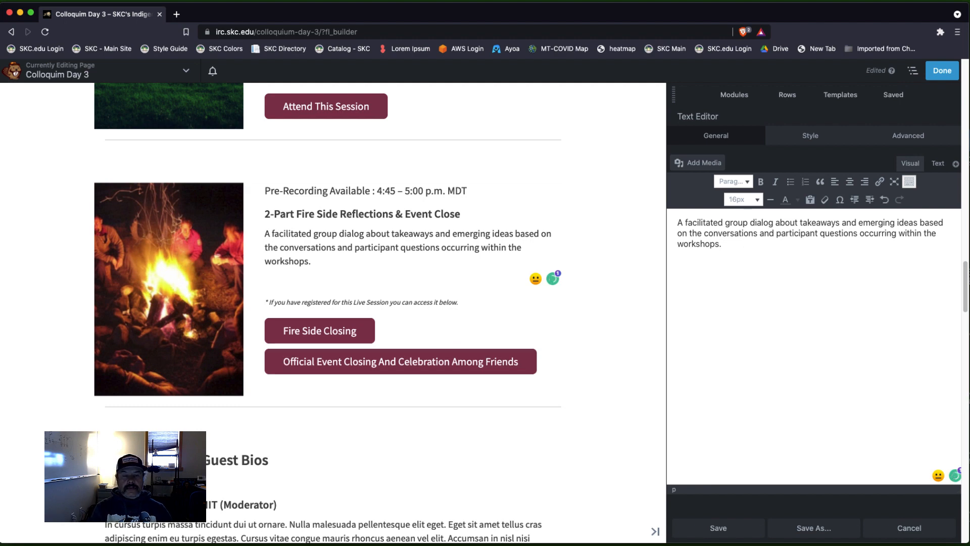
type("Put my link ")
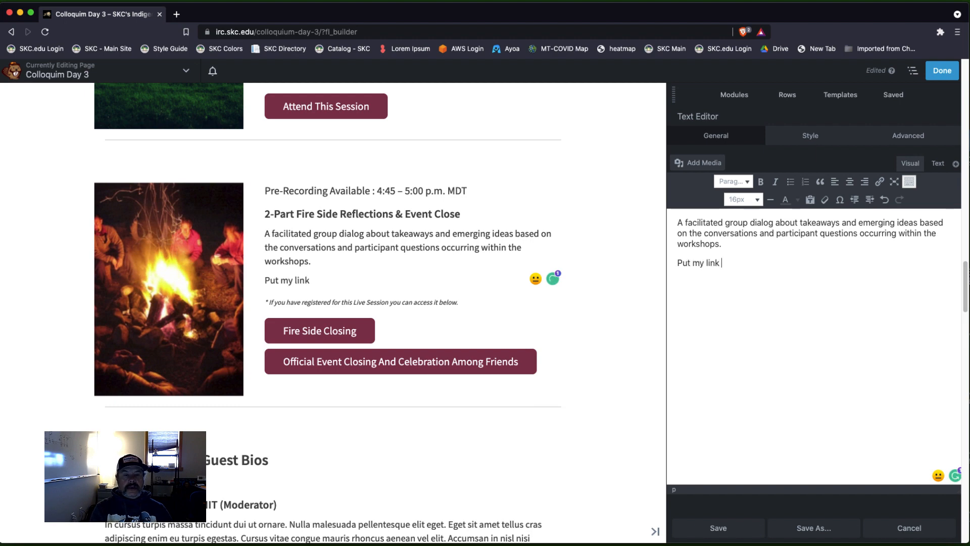
type("HERE!")
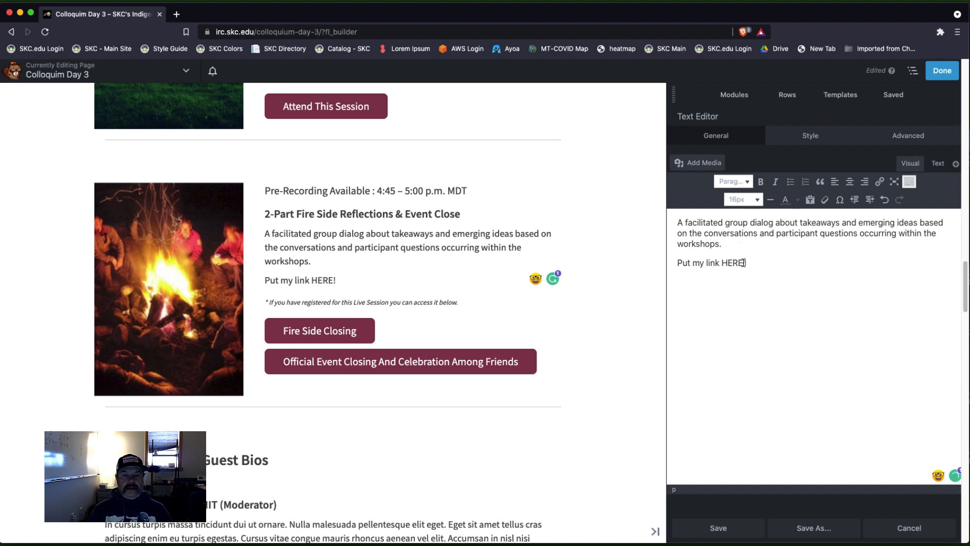
left_click_drag(743, 263, 723, 264)
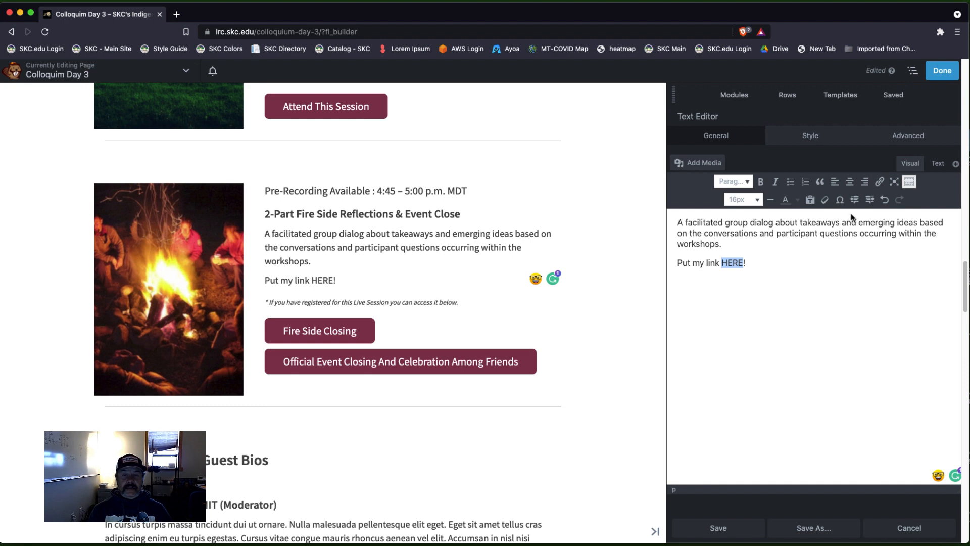
left_click(879, 182)
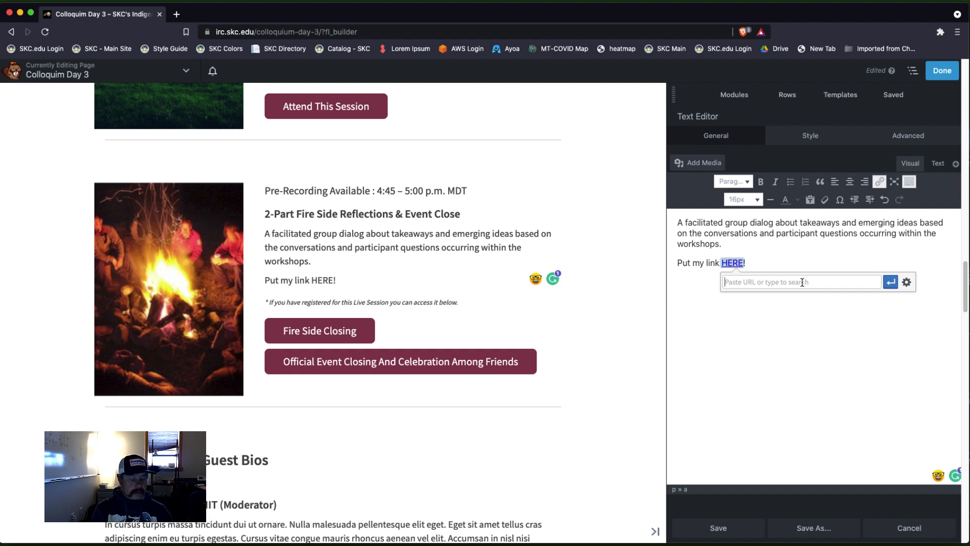
type("http")
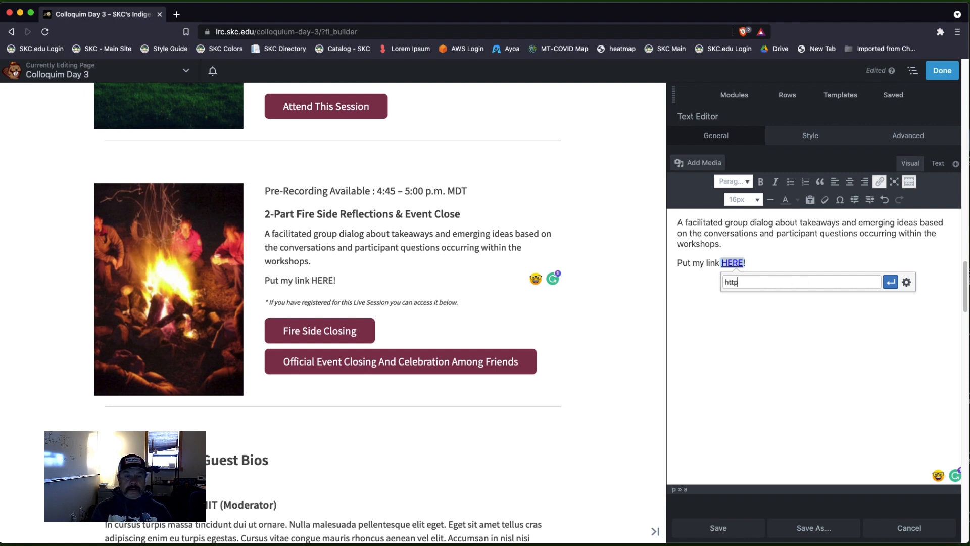
type("s://www.skc.edu")
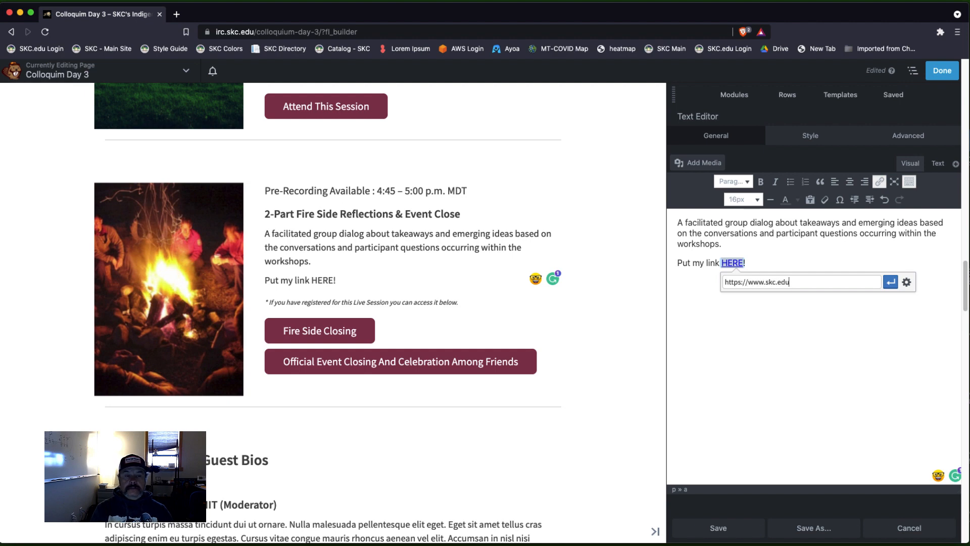
left_click(890, 286)
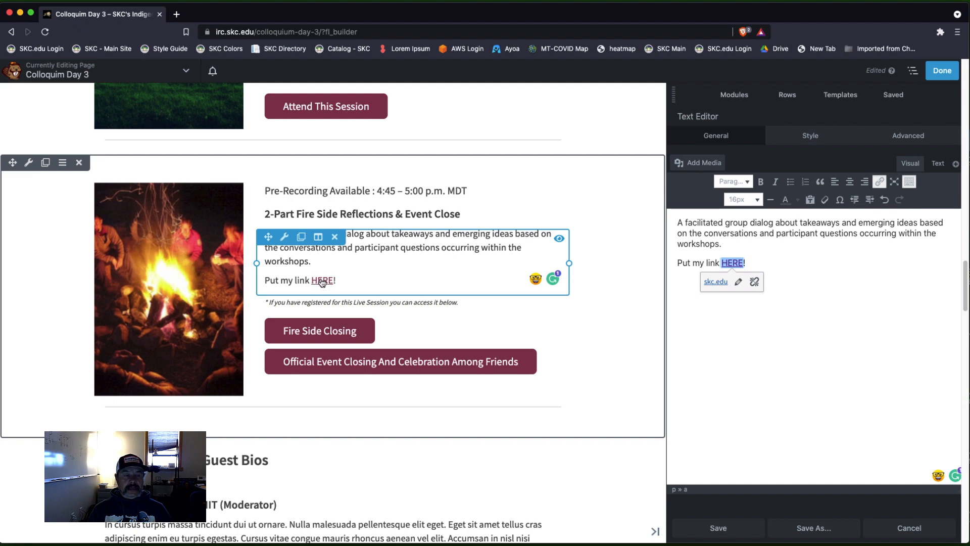
Step: Review the "HERE" link's options, keep it opening in the same tab, and save the fire side description
left_click(804, 277)
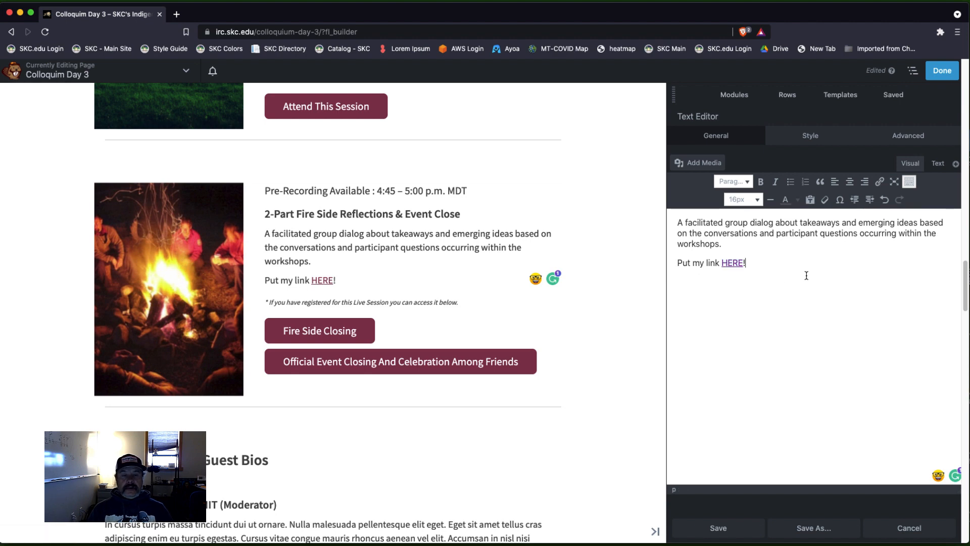
left_click(733, 264)
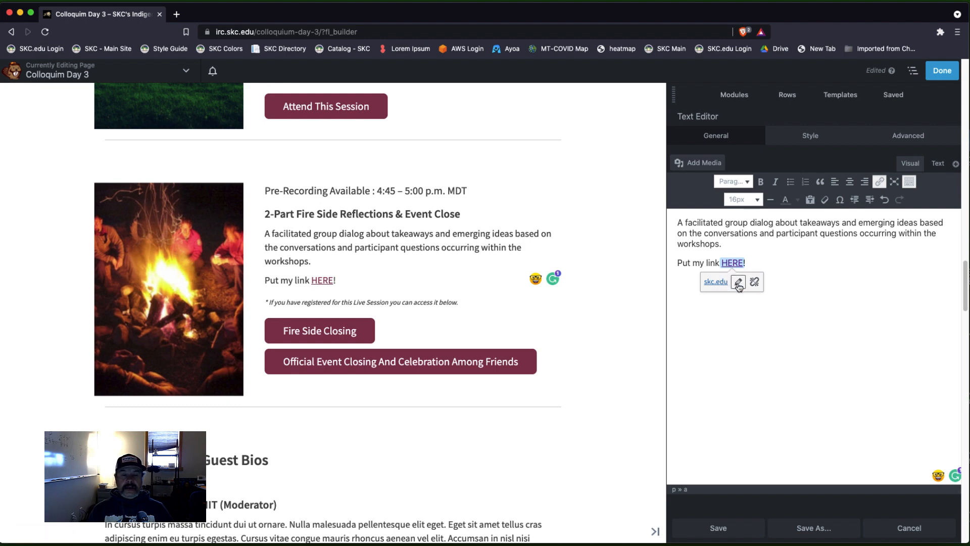
left_click(738, 283)
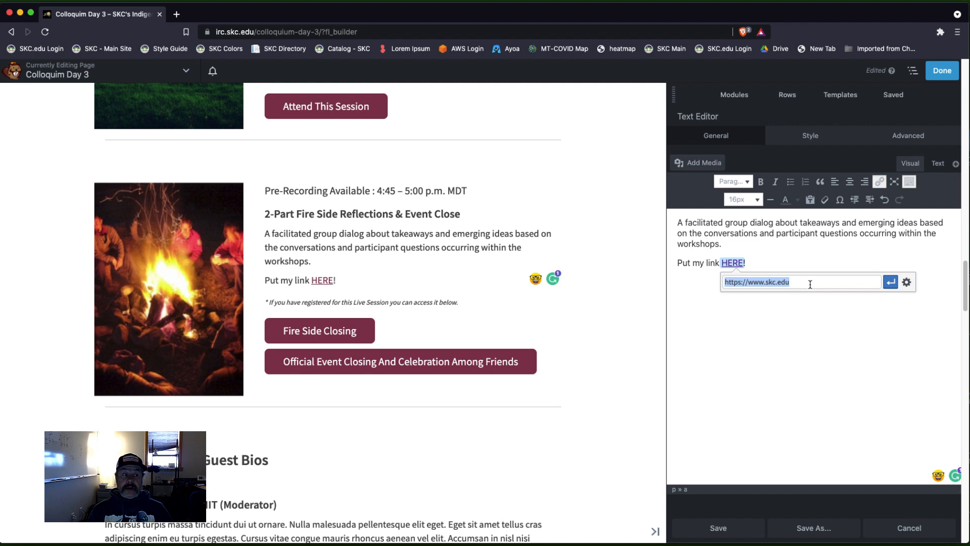
left_click(906, 282)
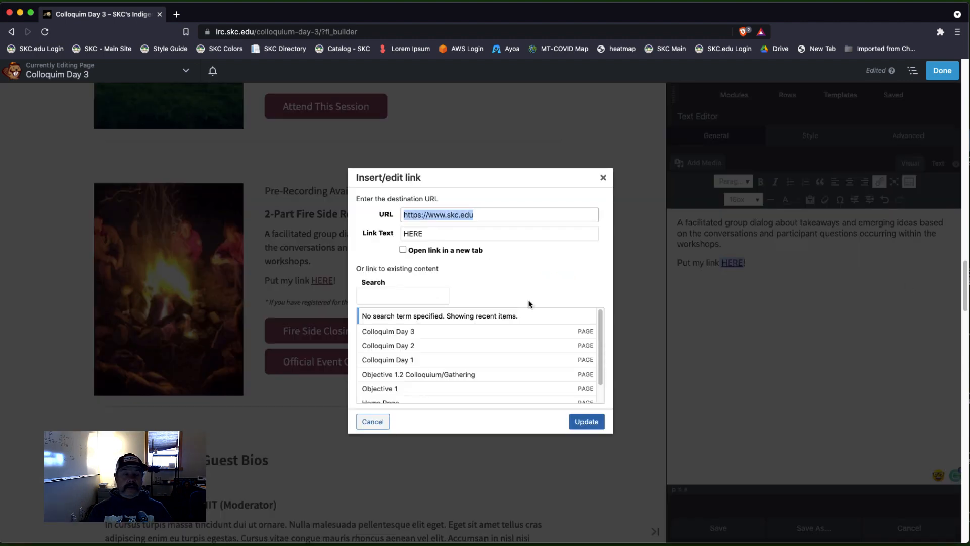
left_click(402, 250)
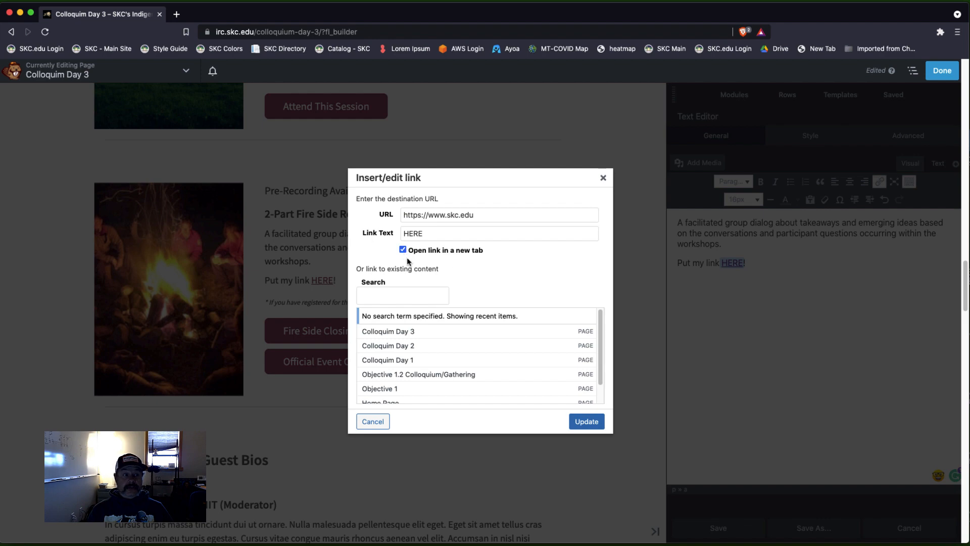
left_click(403, 251)
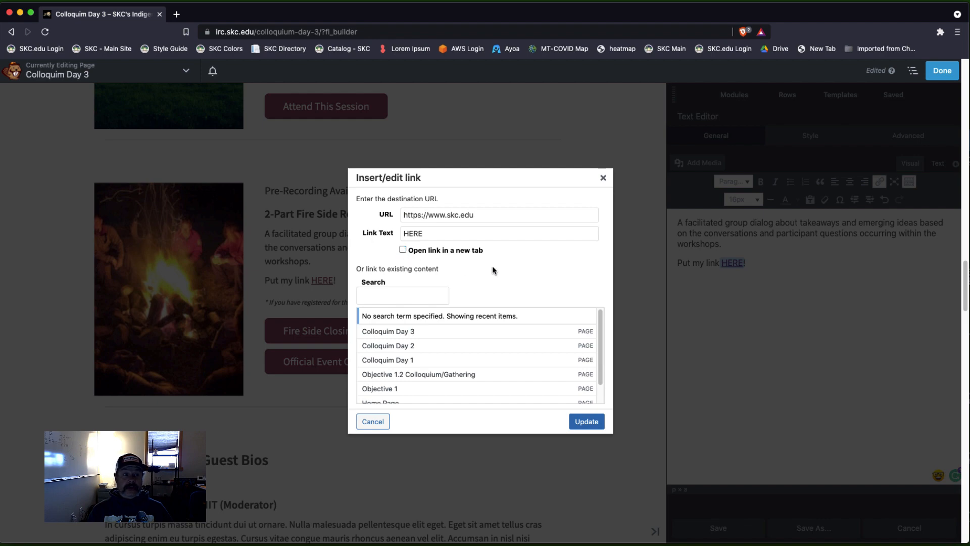
left_click(587, 422)
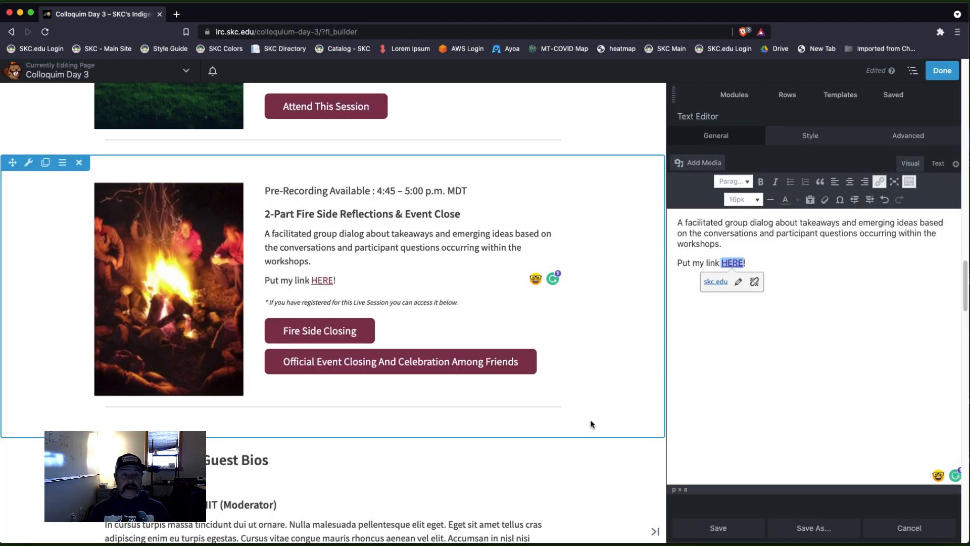
left_click(808, 296)
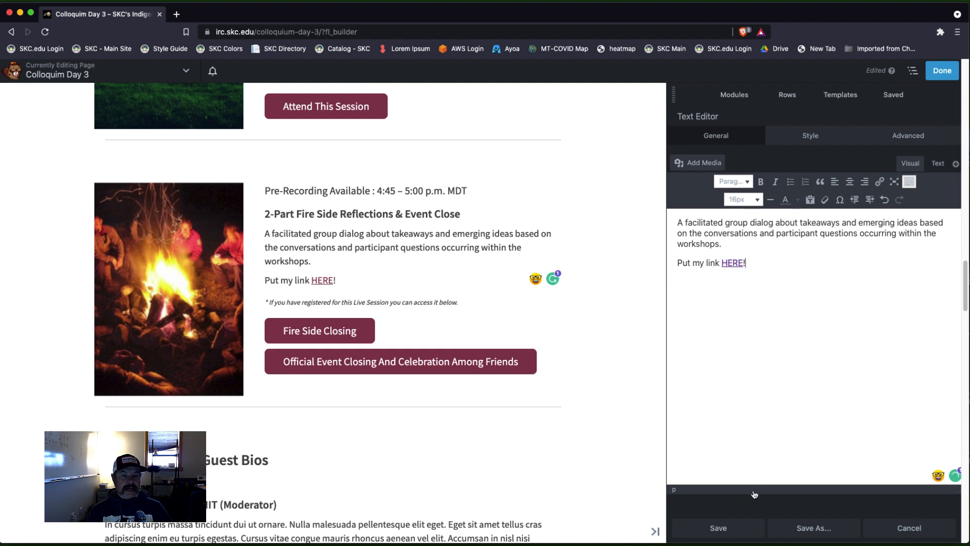
left_click(727, 530)
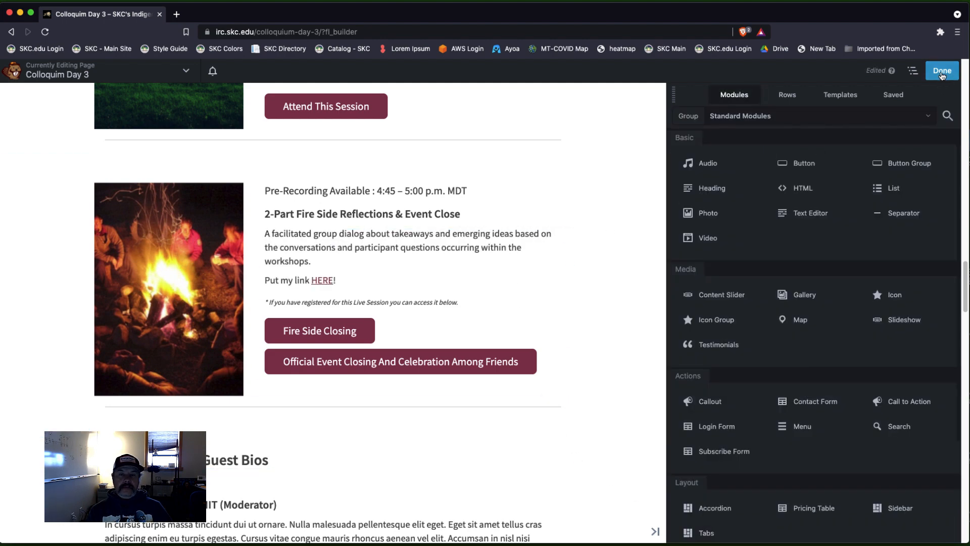
Step: Set the fire side description's visibility display to Always and publish the page changes
left_click(404, 260)
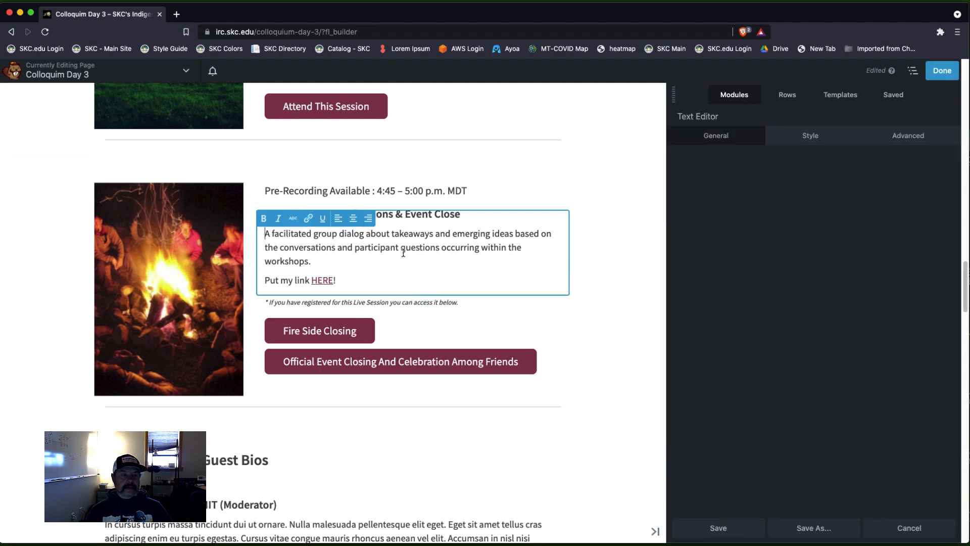
left_click(908, 135)
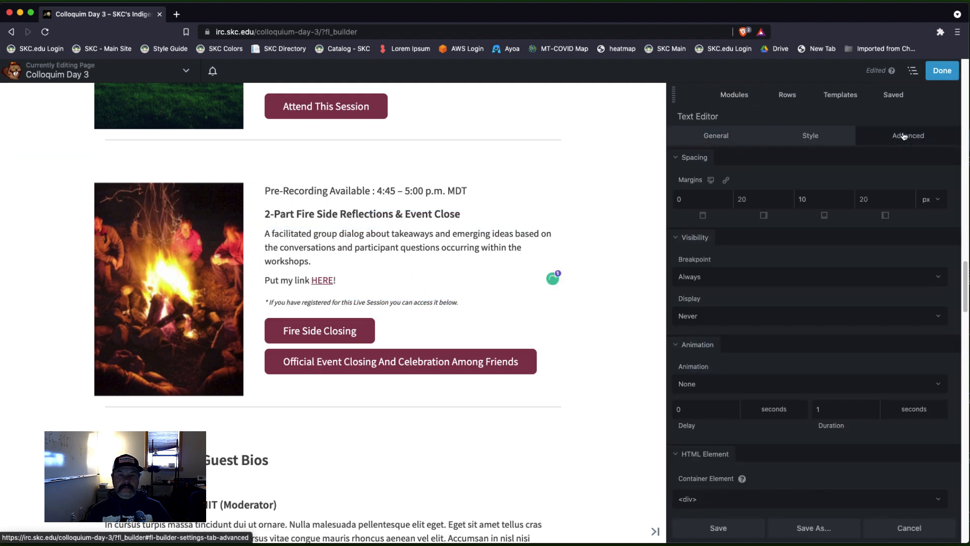
left_click(695, 318)
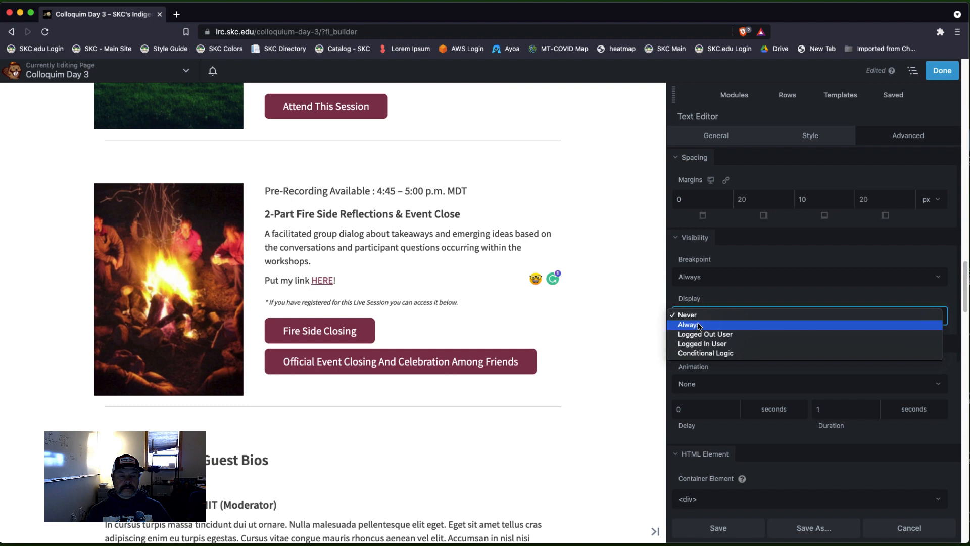
left_click(699, 325)
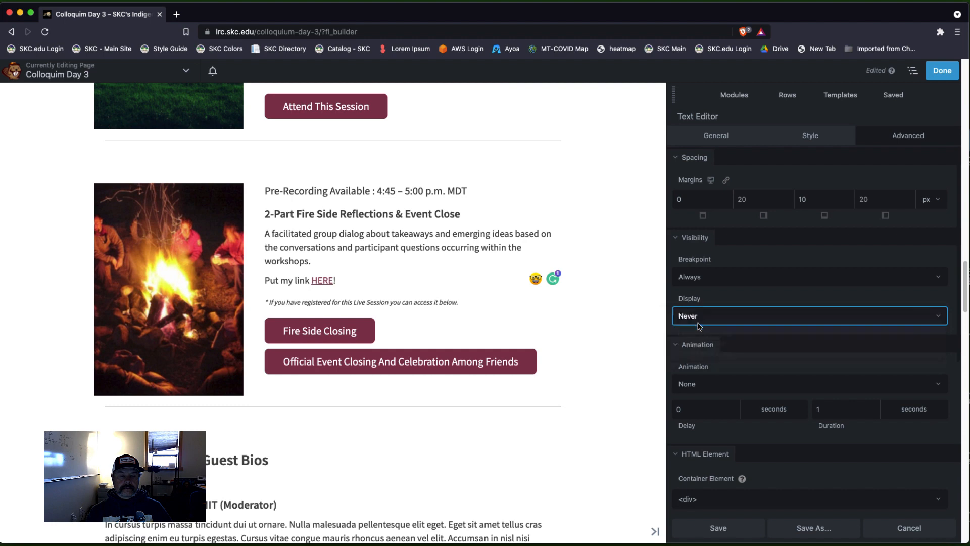
left_click(943, 73)
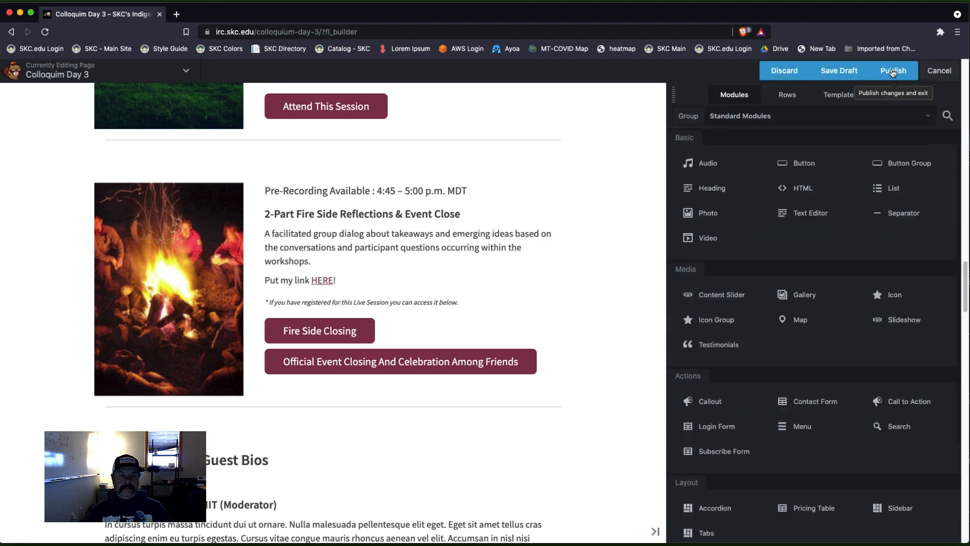
left_click(892, 71)
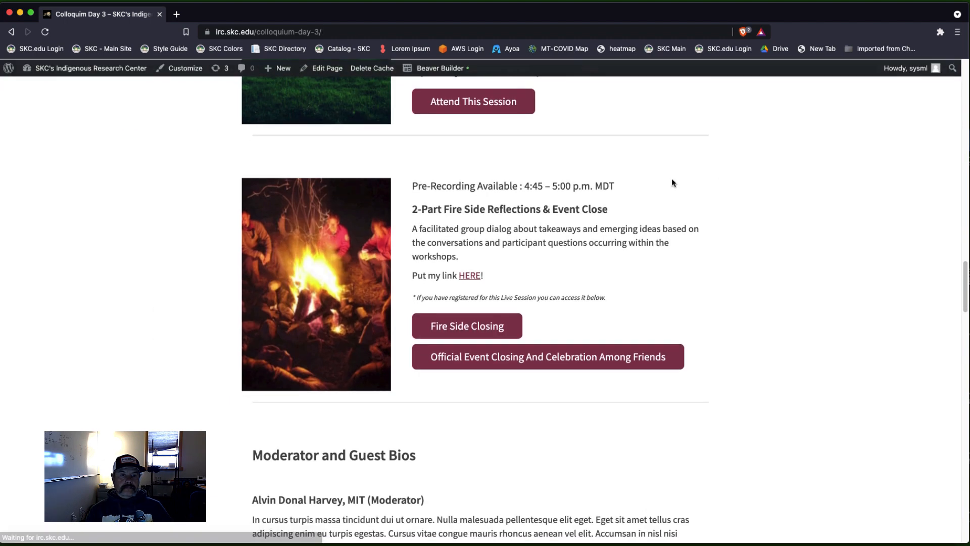
Step: Test the "HERE" link on the published page and return from its target site
left_click(469, 273)
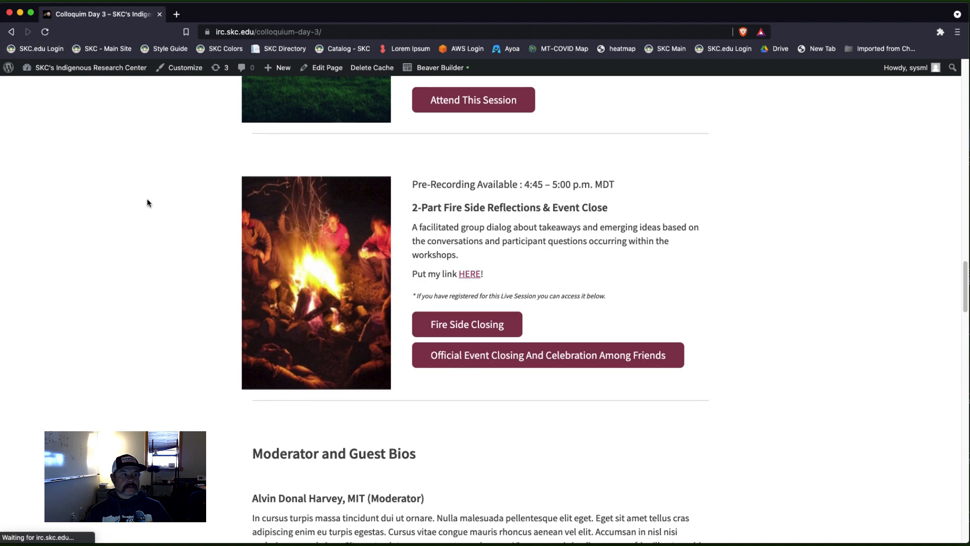
left_click(468, 276)
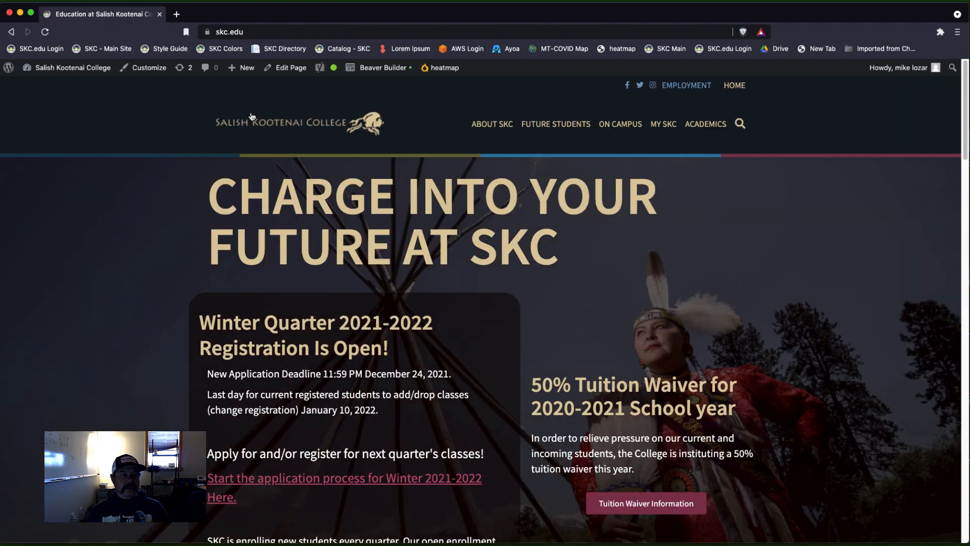
left_click(11, 32)
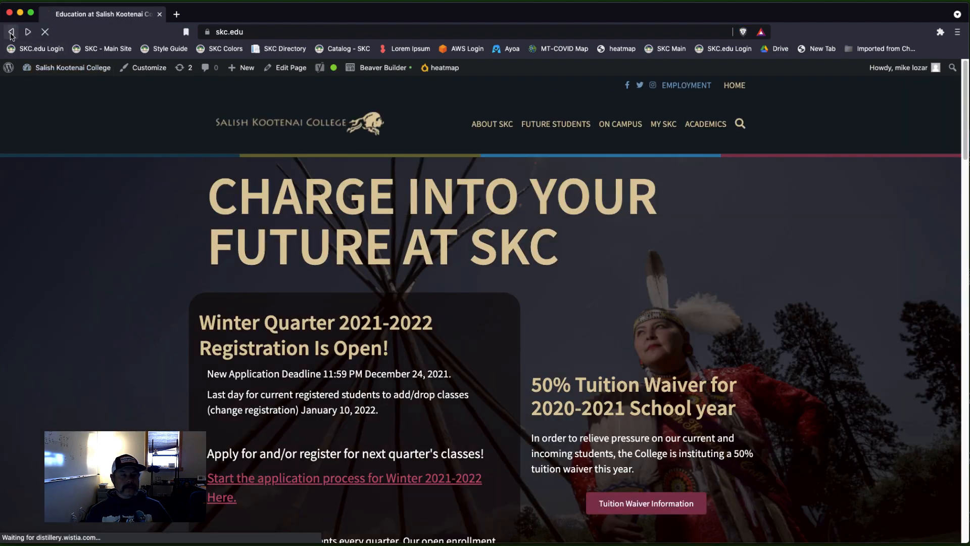